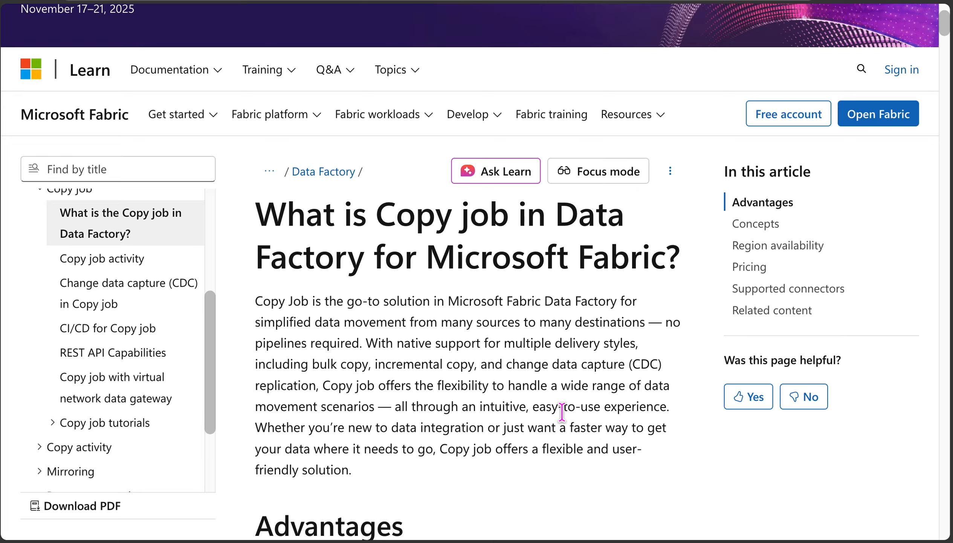
Step: Read the Copy job documentation article, covering its introduction, advantages and incremental copy concepts
scroll(562, 412, down, 2)
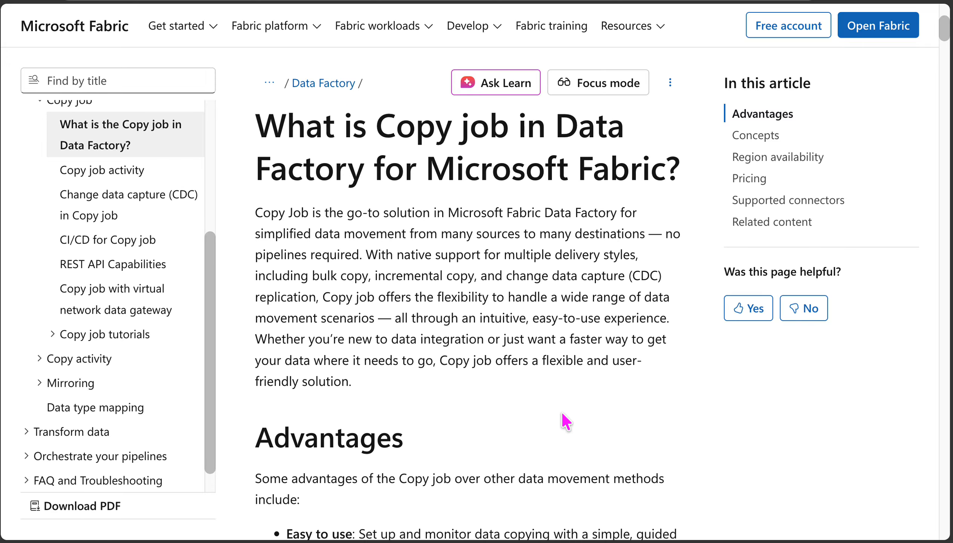
scroll(562, 414, down, 4)
scroll(562, 412, down, 1)
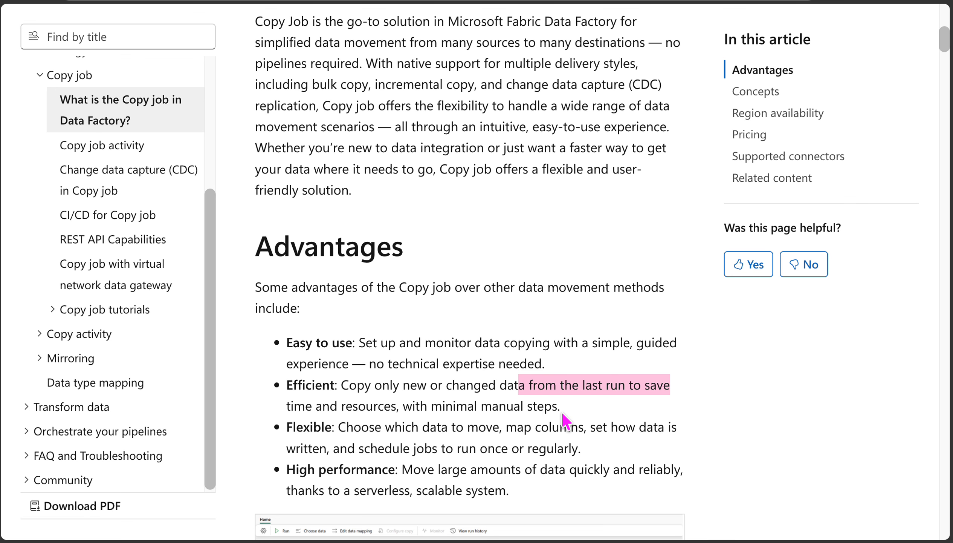
scroll(562, 412, down, 3)
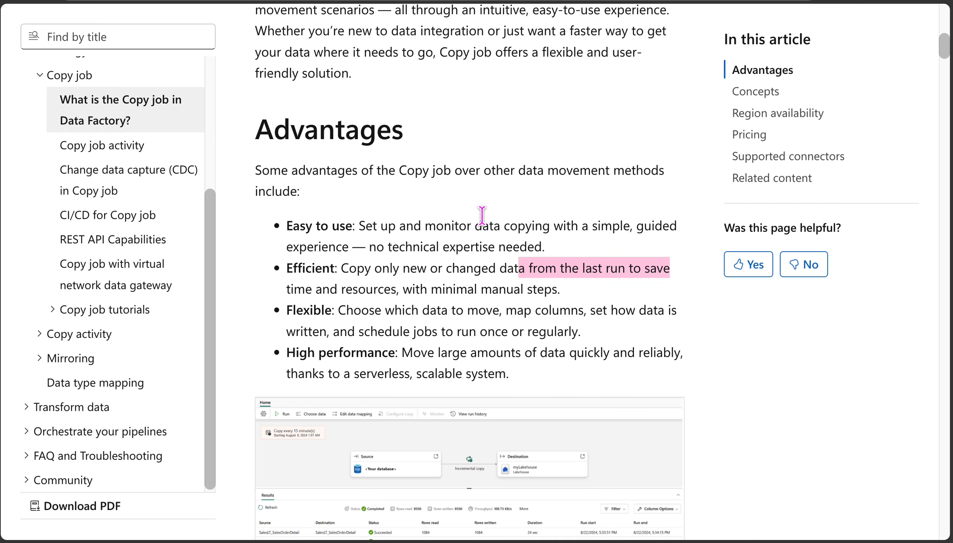
scroll(482, 215, down, 1)
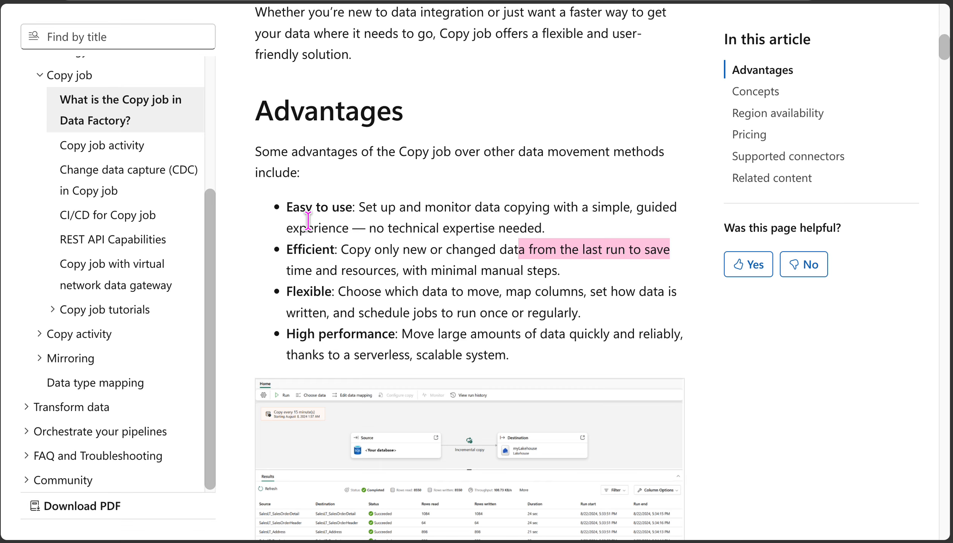
click(379, 207)
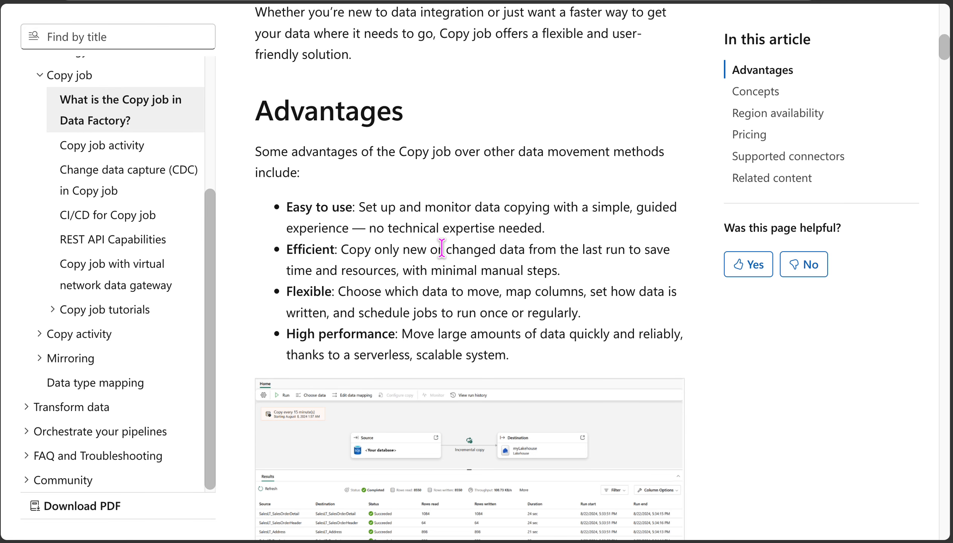
scroll(245, 122, down, 2)
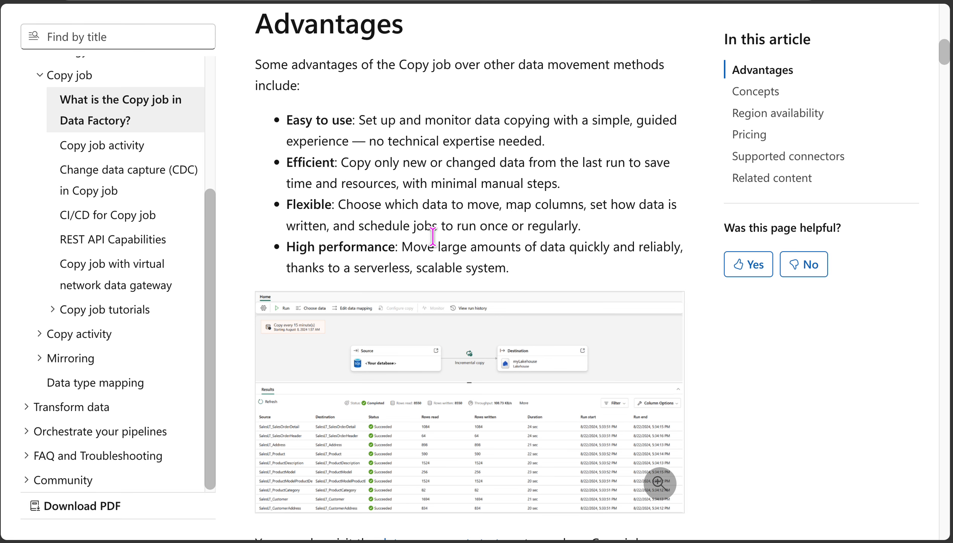
scroll(494, 247, down, 2)
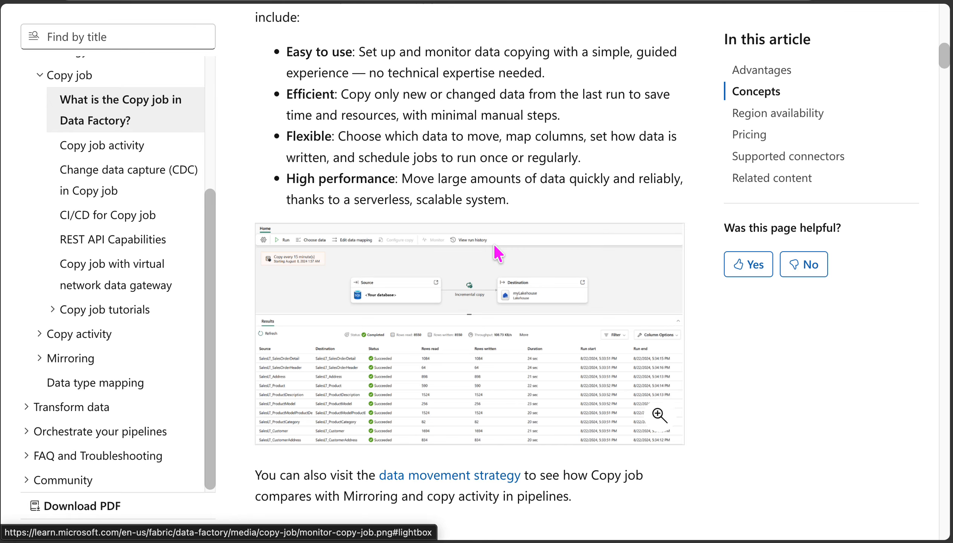
scroll(494, 244, down, 12)
scroll(494, 244, down, 6)
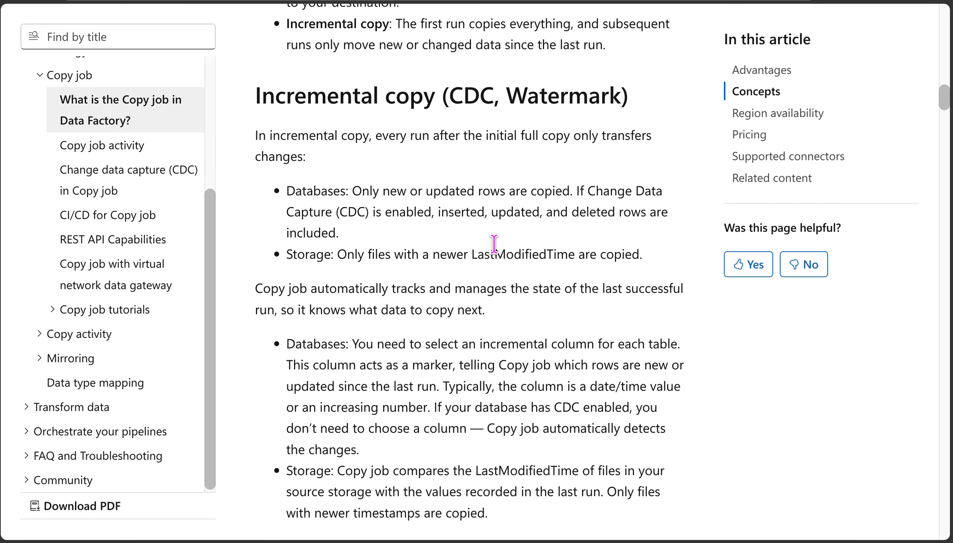
scroll(494, 244, down, 2)
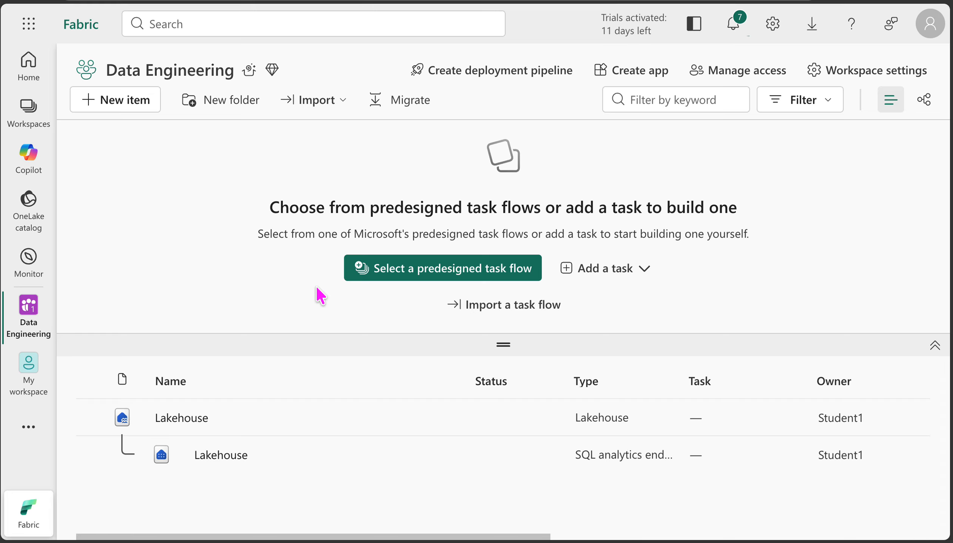
Step: Create a new pipeline in the Data Engineering workspace and start its Copy data assistant
click(133, 109)
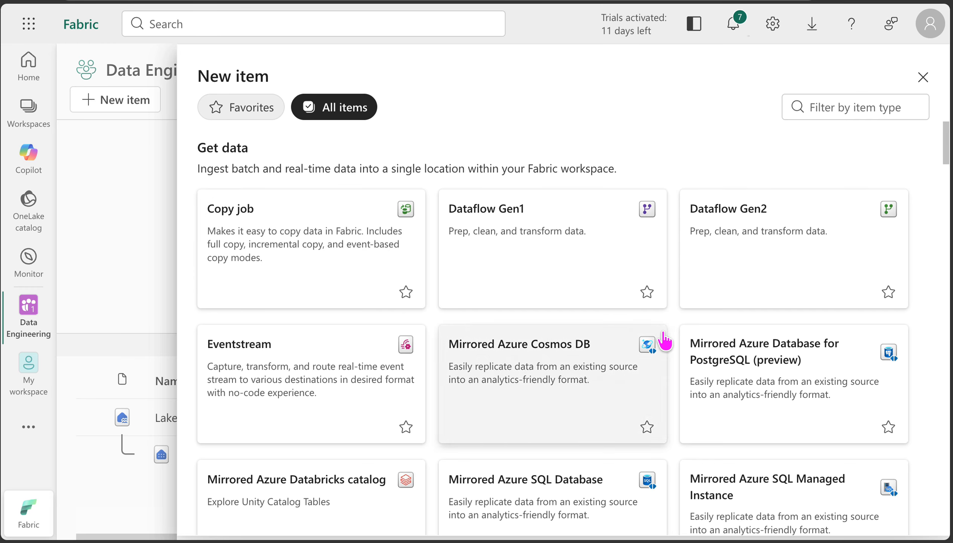
click(822, 109)
text(pipe)
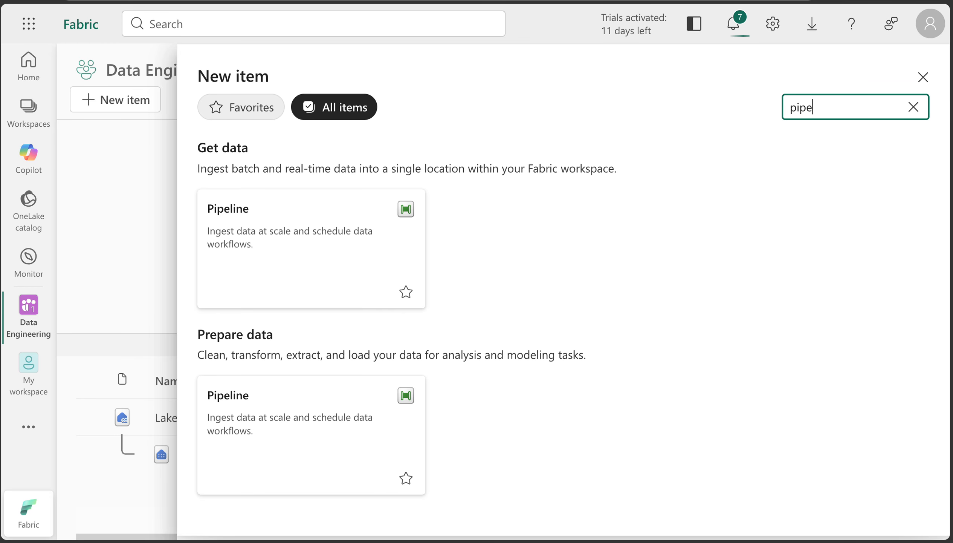
click(288, 246)
click(499, 355)
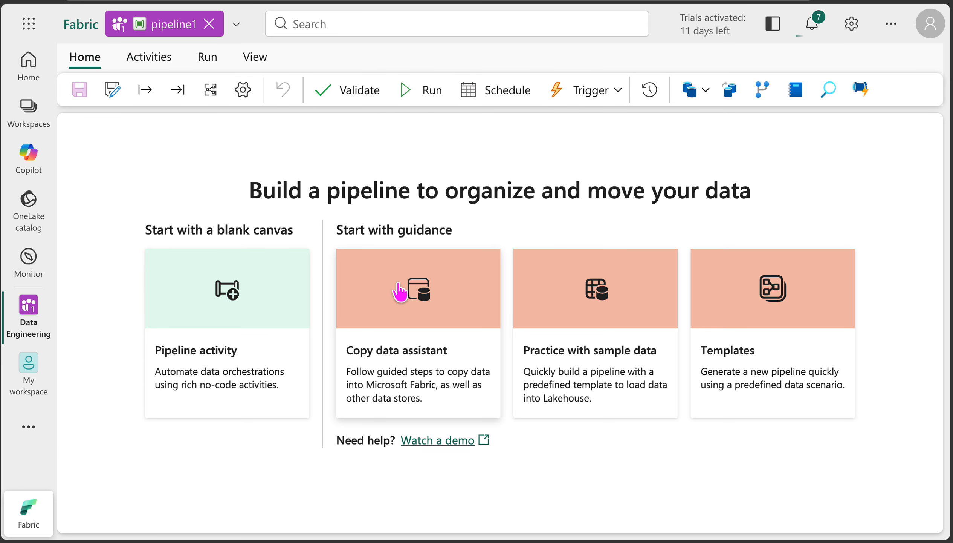
click(410, 361)
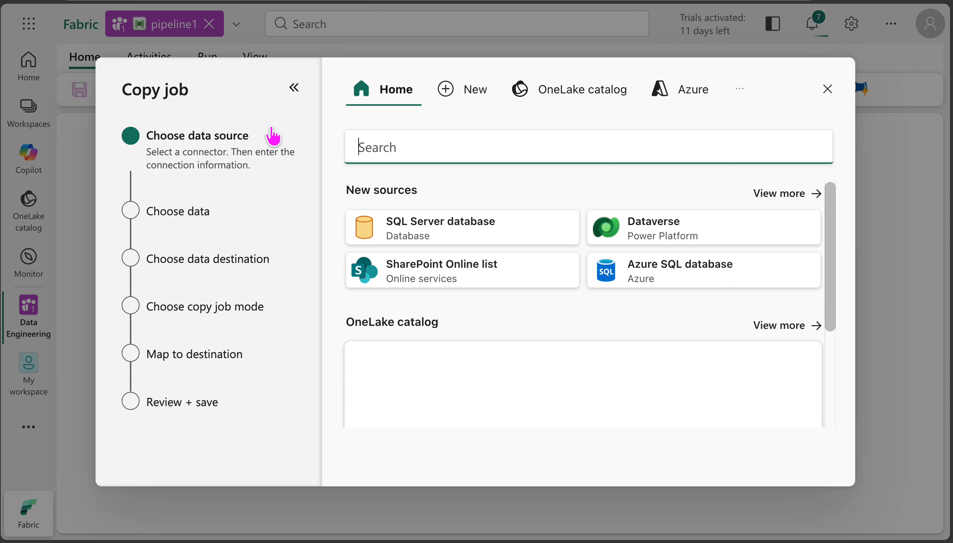
drag(121, 88, 187, 88)
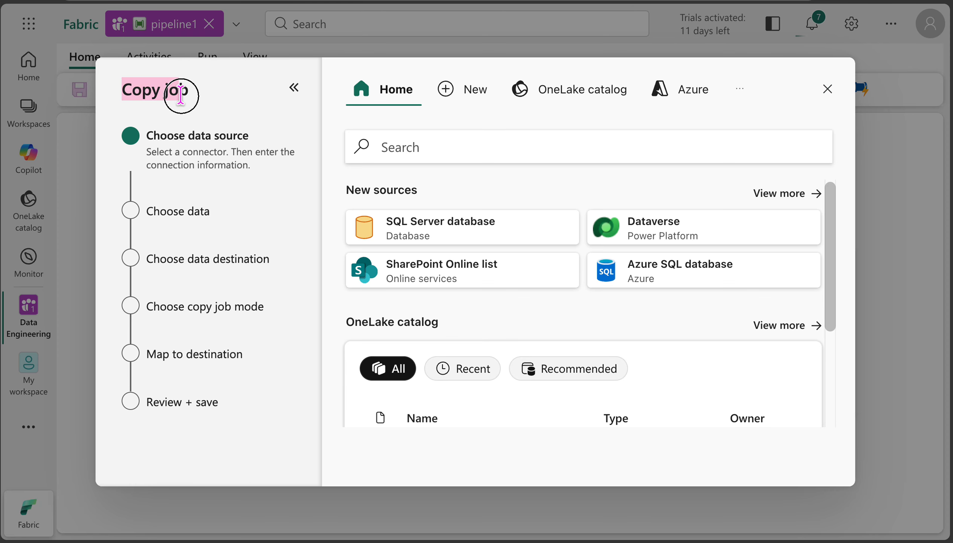
click(153, 94)
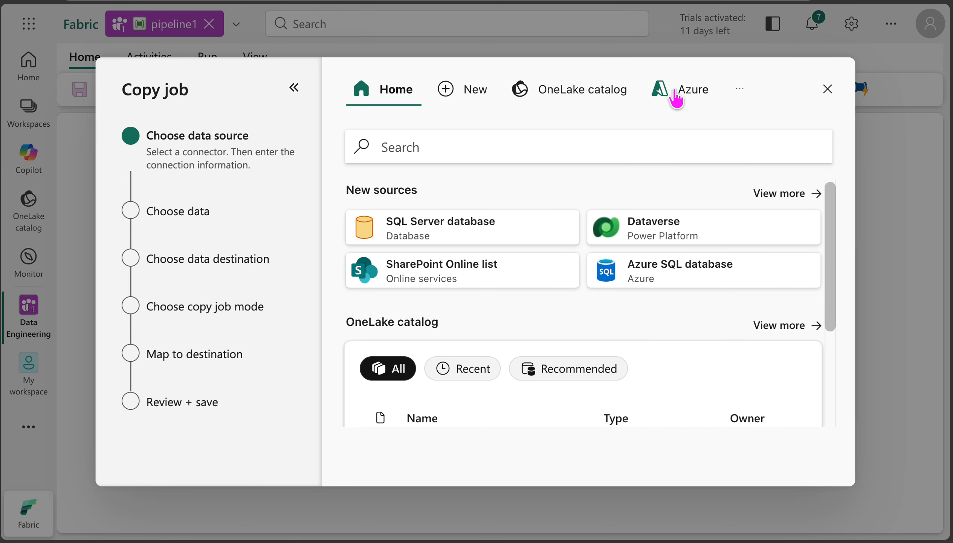
Step: Browse the full list of new source connectors available for the copy job
scroll(624, 249, down, 3)
scroll(622, 251, up, 3)
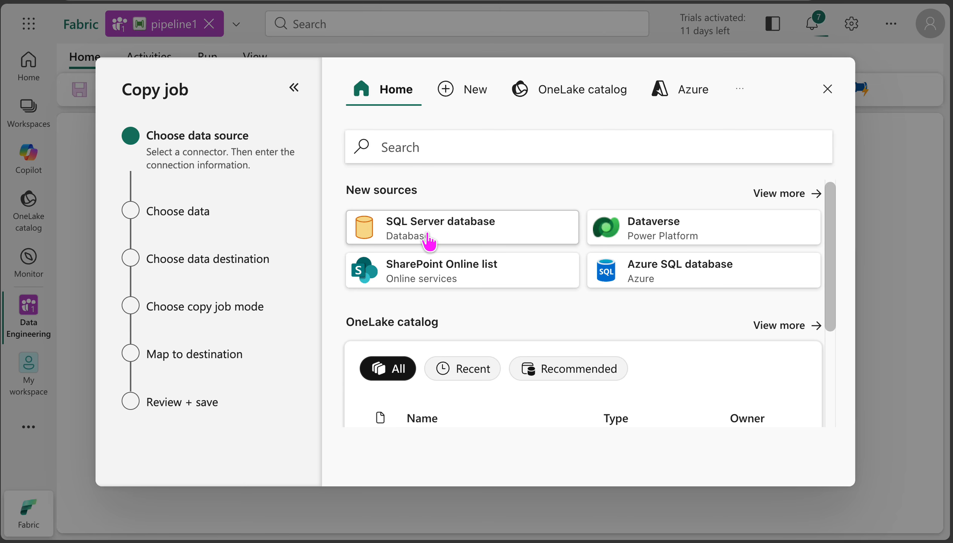
click(789, 193)
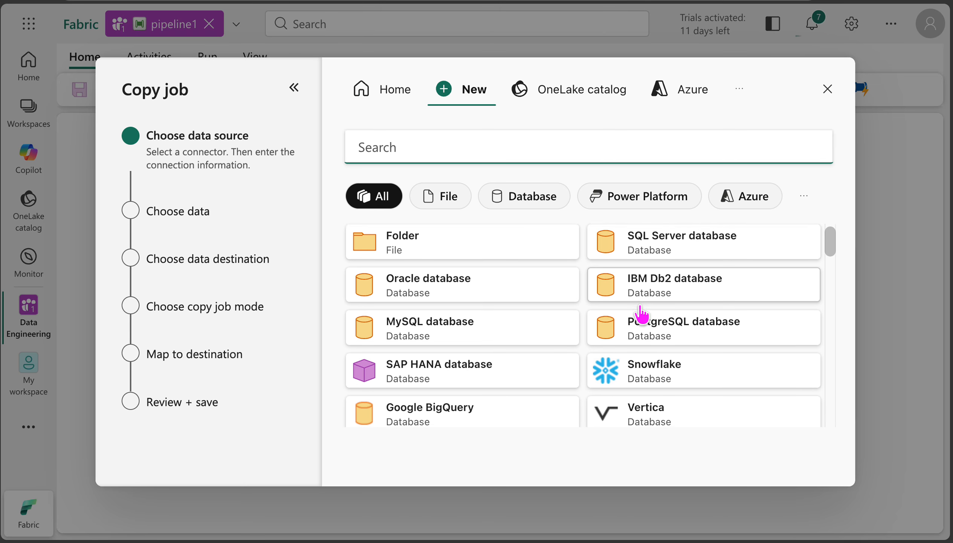
scroll(673, 315, down, 1)
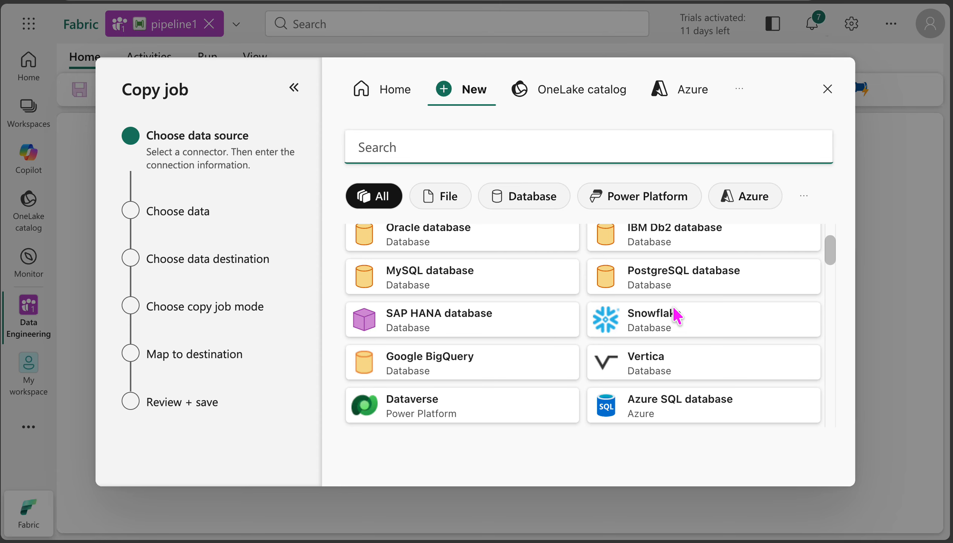
scroll(677, 315, down, 6)
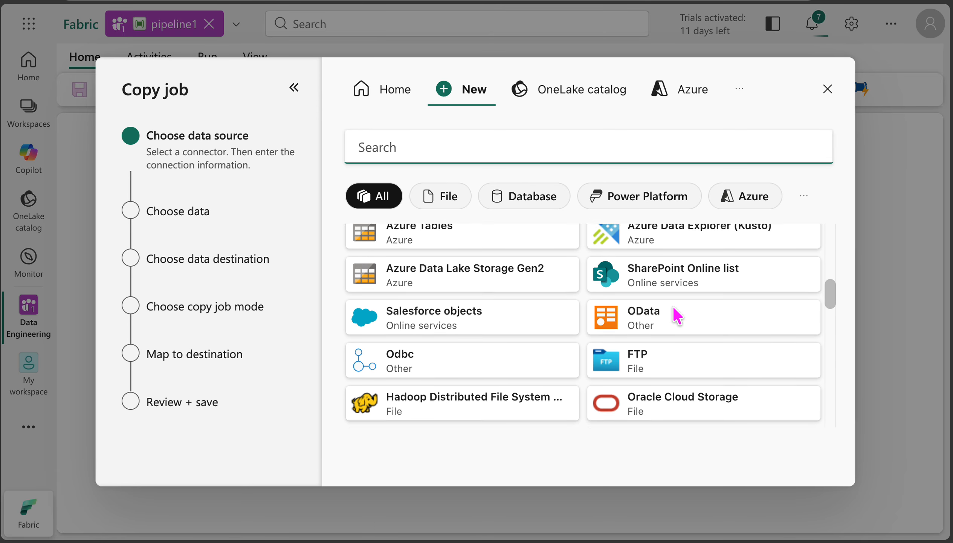
scroll(677, 315, down, 10)
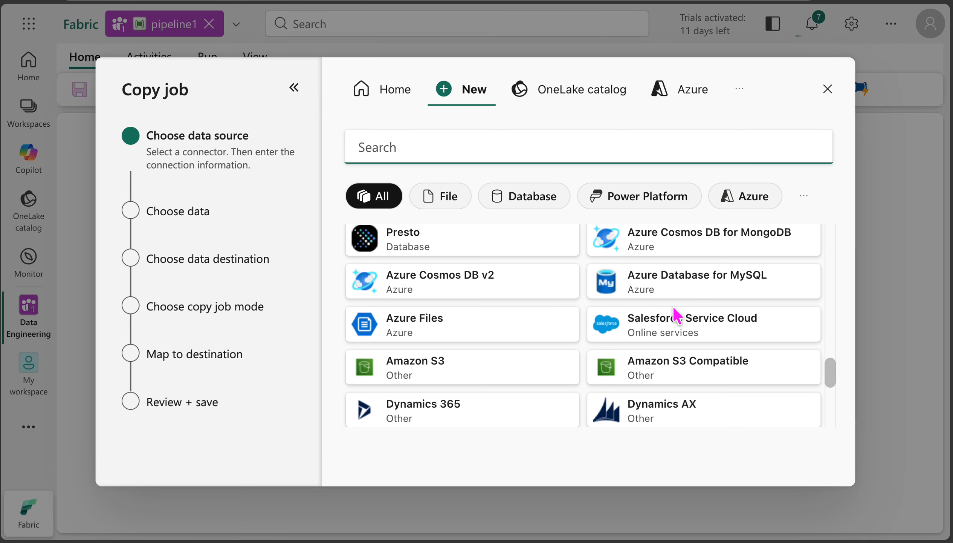
scroll(677, 315, down, 5)
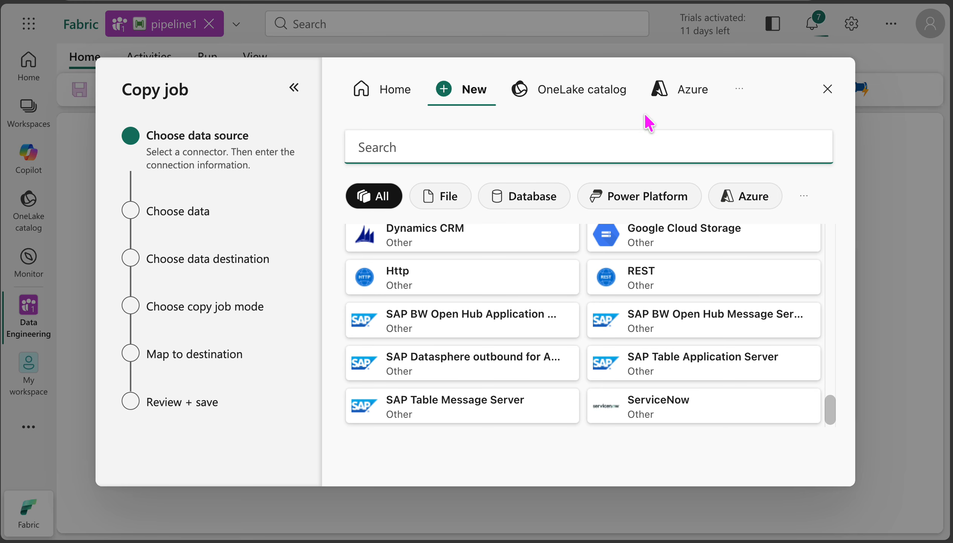
Step: Choose the NYC Taxi - Green sample dataset as the copy source and continue to the destination choice
click(739, 89)
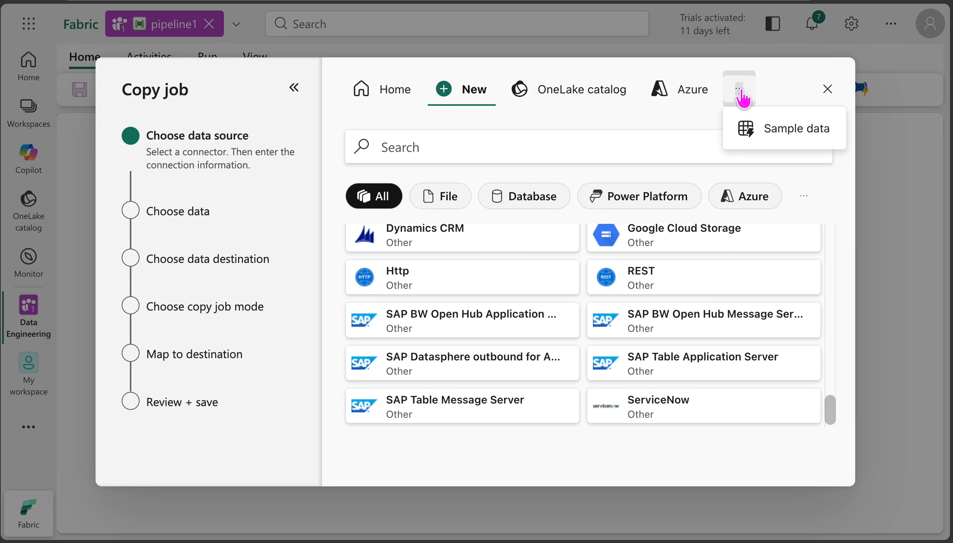
click(771, 134)
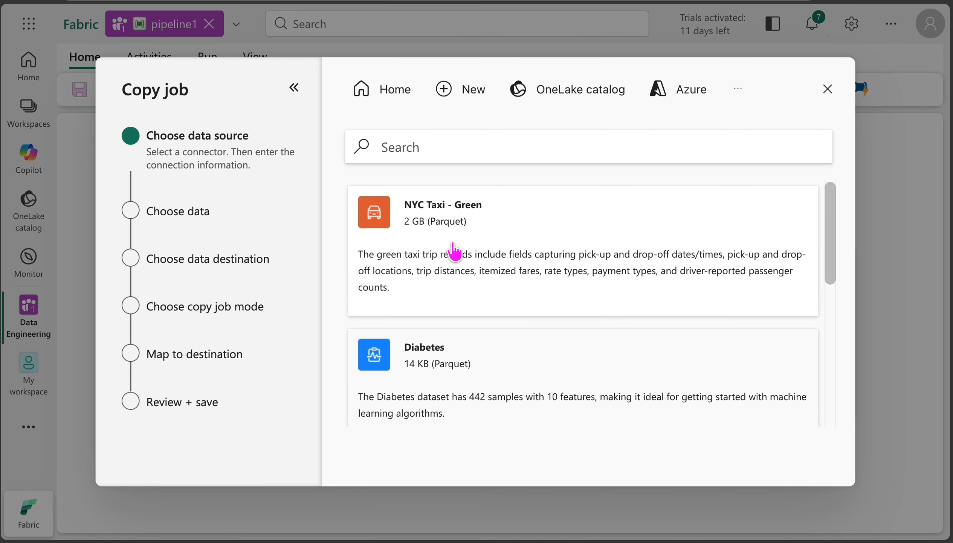
scroll(454, 277, down, 8)
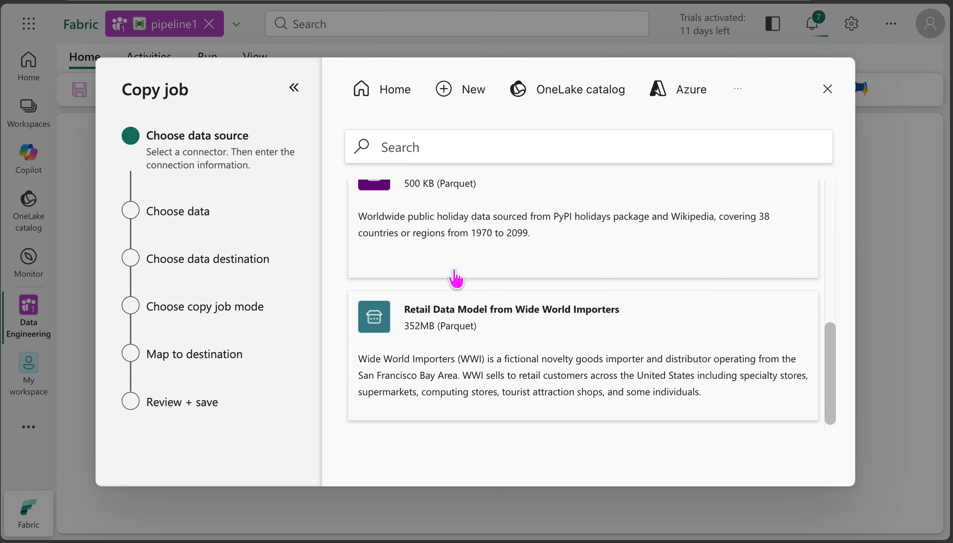
scroll(456, 278, up, 8)
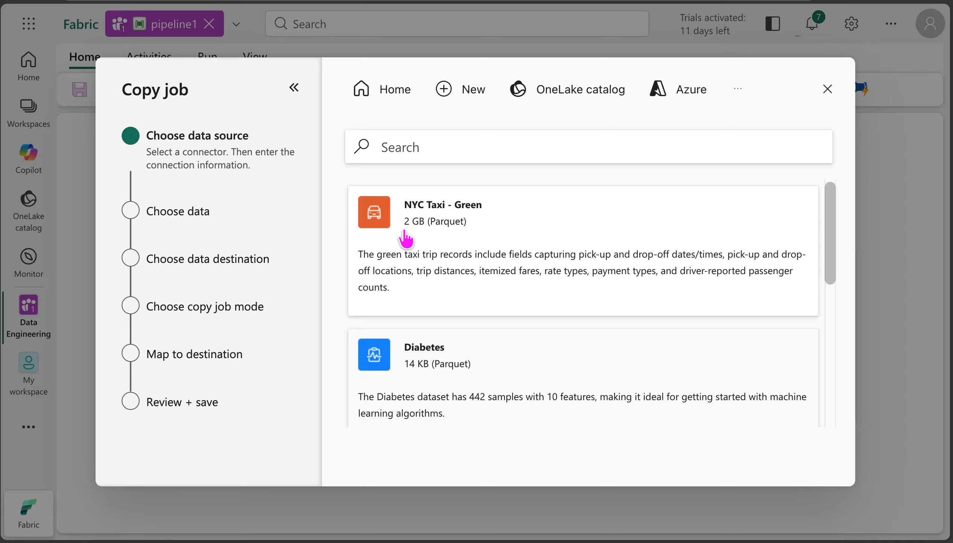
click(447, 228)
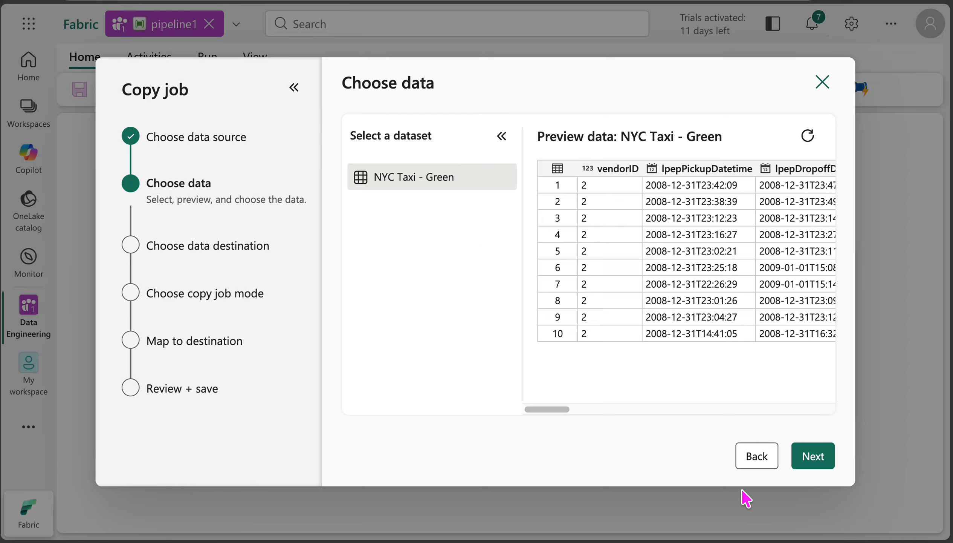
click(816, 454)
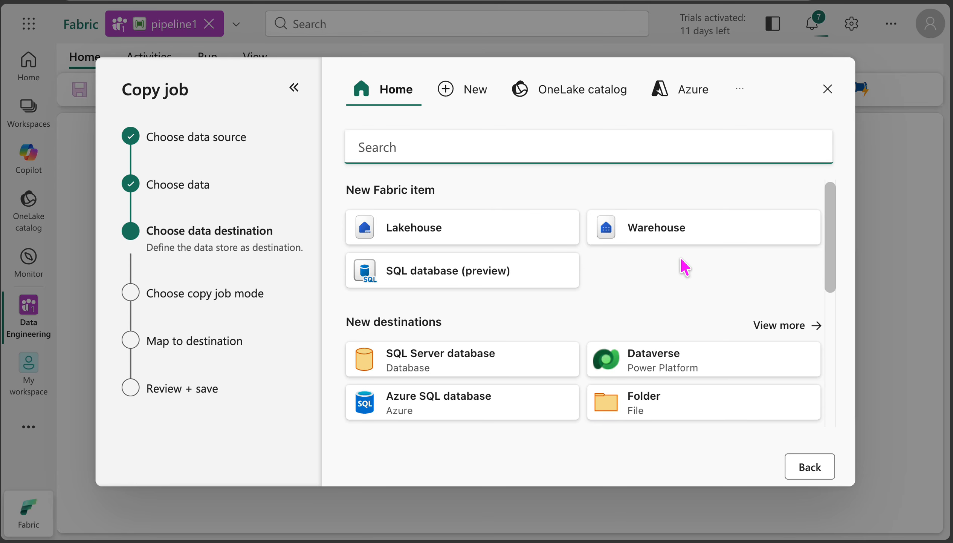
Step: Review the suggested copy destinations and show the existing destinations in the OneLake catalog
scroll(685, 267, down, 5)
scroll(684, 267, up, 5)
scroll(618, 264, down, 6)
scroll(619, 265, up, 6)
click(568, 104)
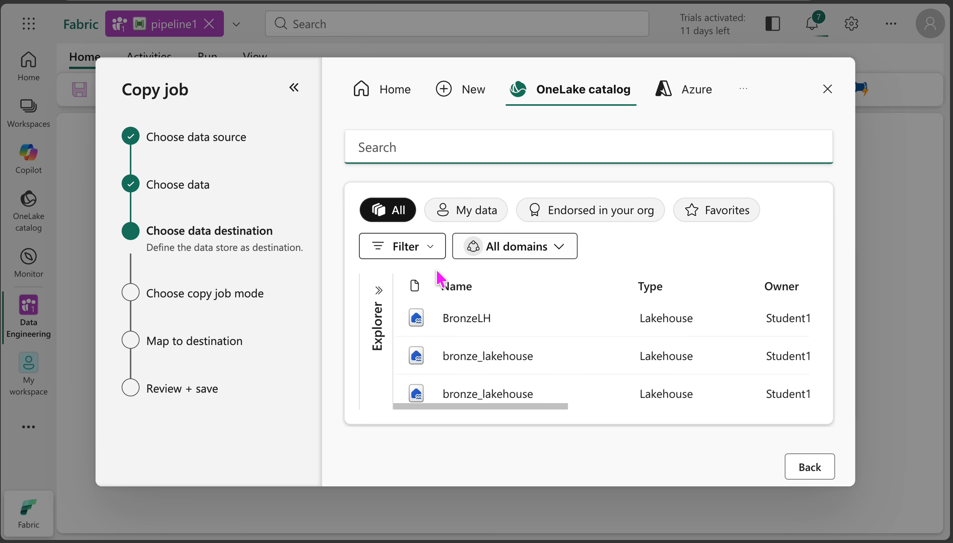
Step: Check the item type filters and domain options of the OneLake catalog without applying any
click(432, 247)
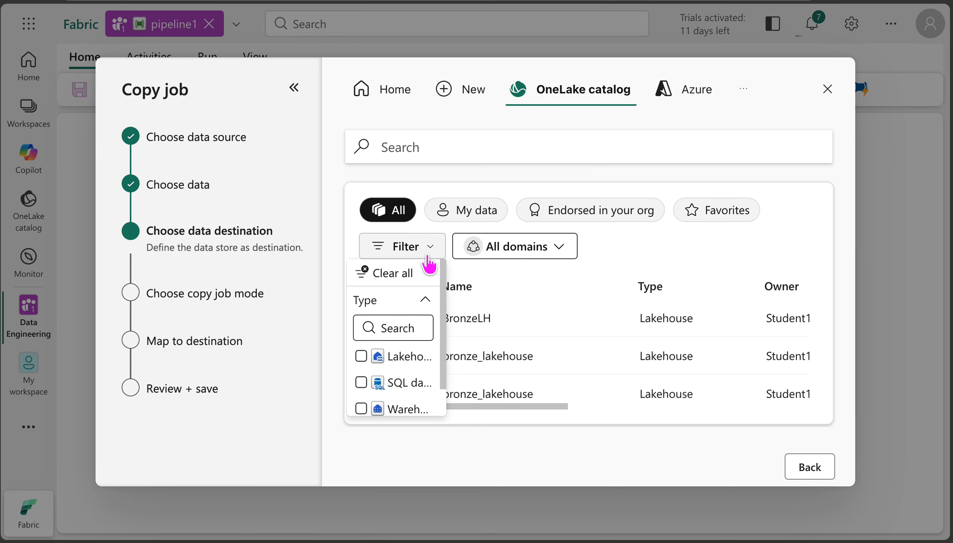
scroll(412, 355, down, 1)
scroll(411, 356, up, 1)
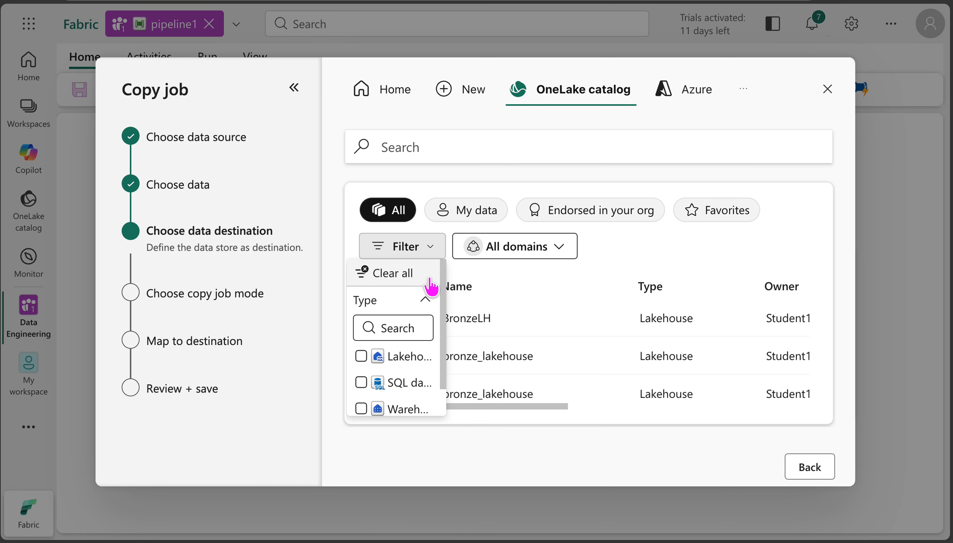
click(425, 299)
click(559, 247)
click(559, 251)
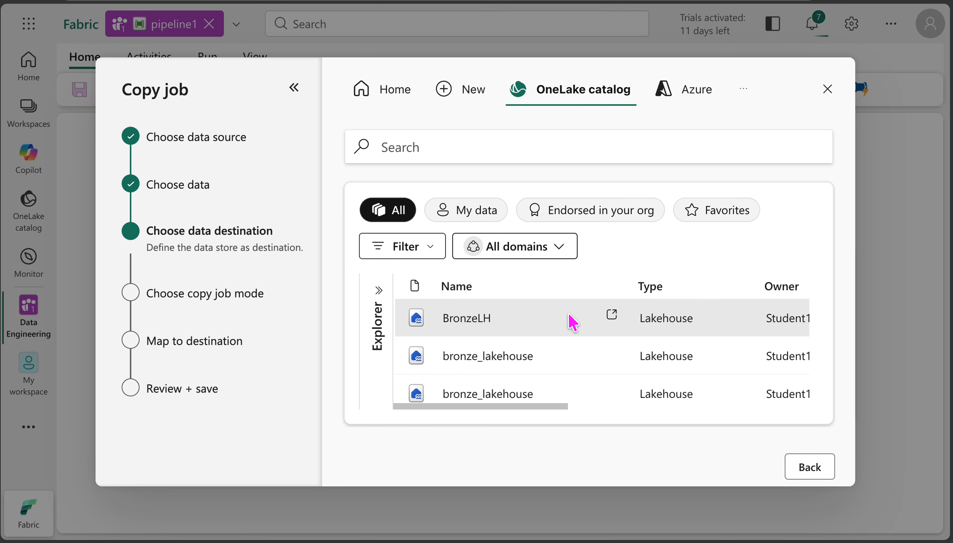
Step: Examine the catalog's available destinations, restrict them to My data, and return to showing all items
scroll(568, 320, down, 6)
scroll(570, 320, up, 5)
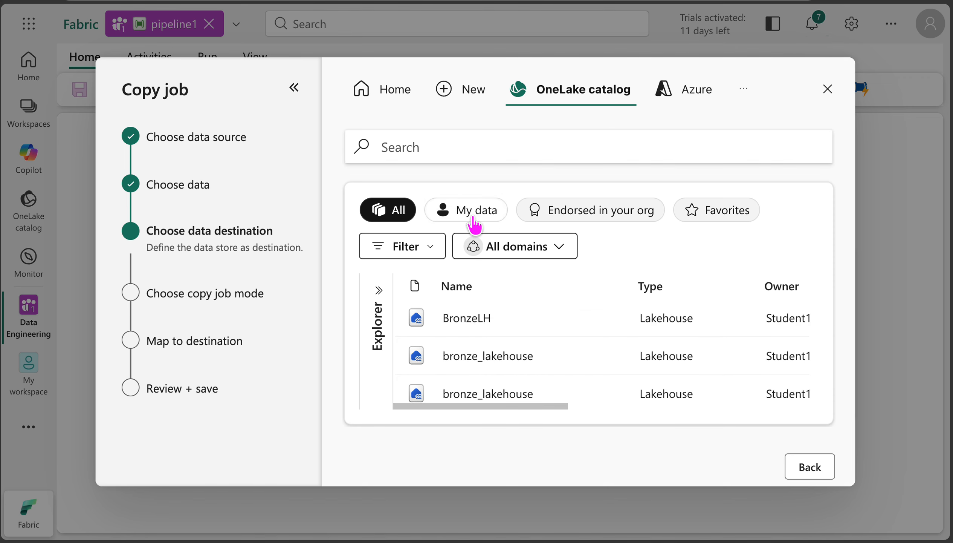
click(499, 227)
scroll(543, 369, down, 3)
scroll(547, 373, up, 3)
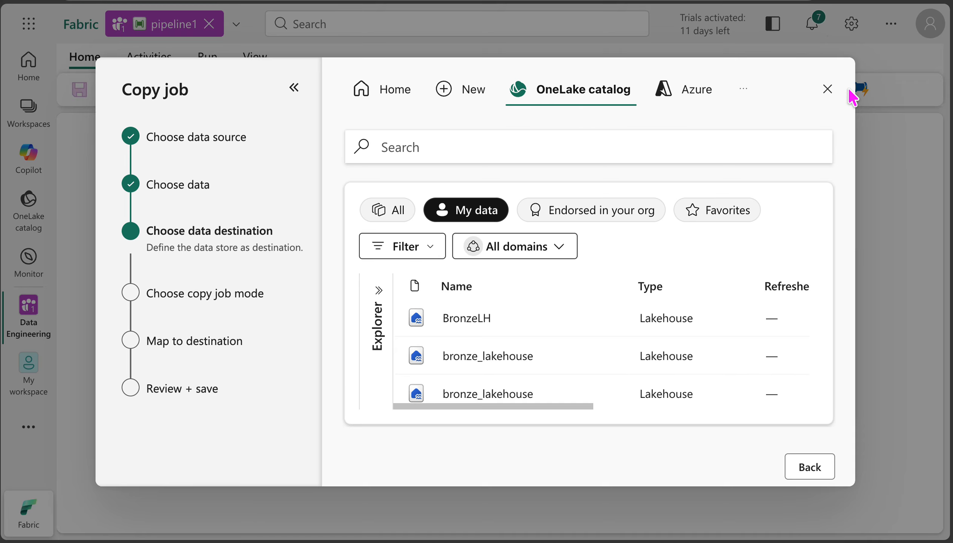
scroll(518, 315, down, 1)
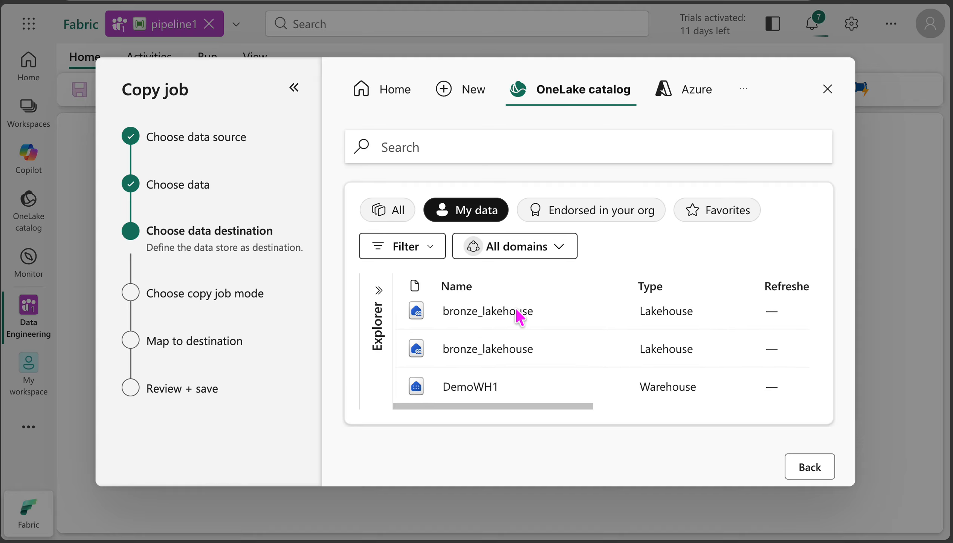
scroll(518, 315, up, 1)
click(390, 210)
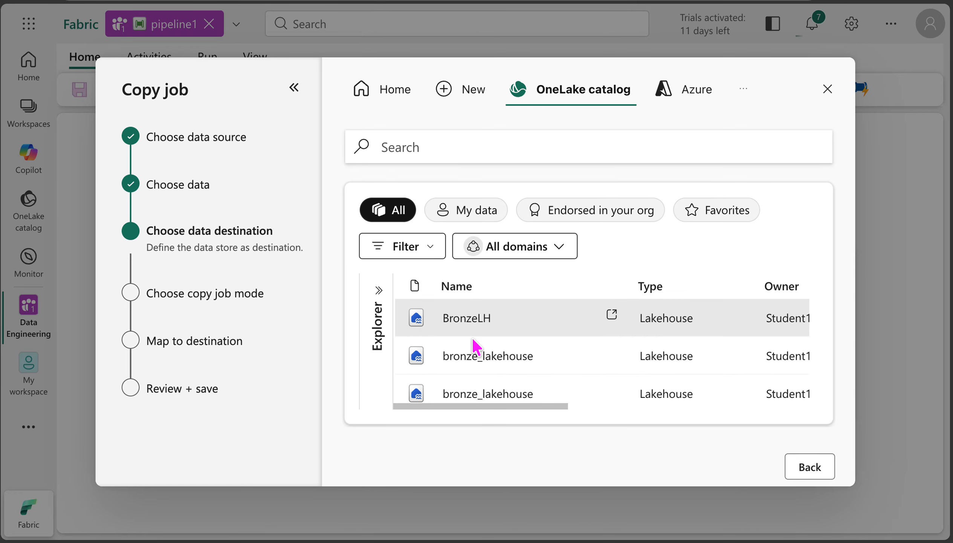
Step: Create a new lakehouse named Lakehouse2 in the Data Engineering workspace as the copy destination
scroll(473, 338, down, 5)
scroll(473, 338, up, 5)
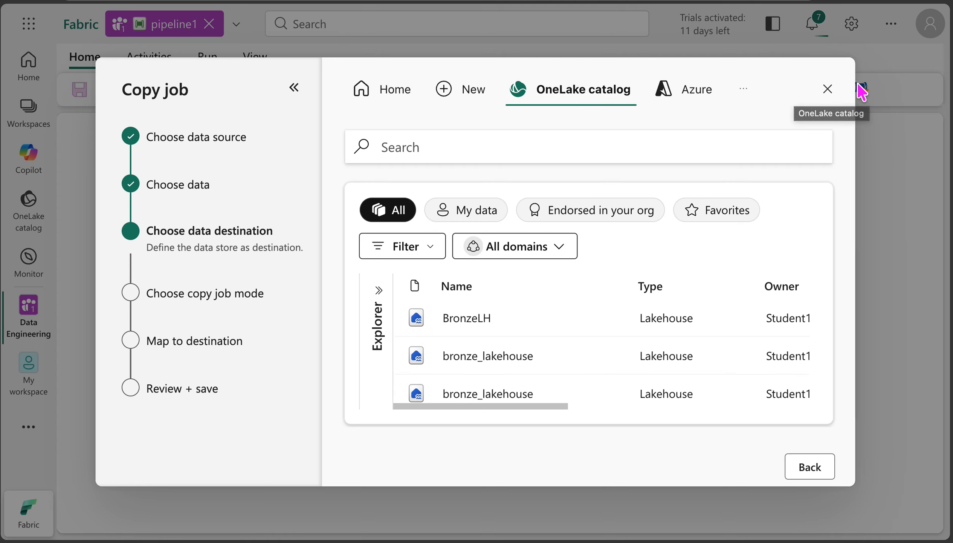
click(408, 96)
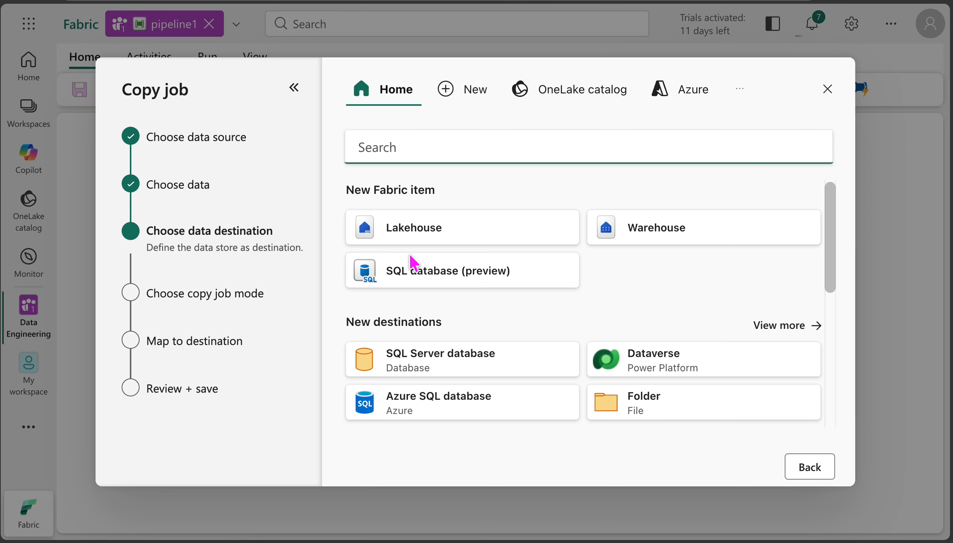
click(419, 229)
click(537, 292)
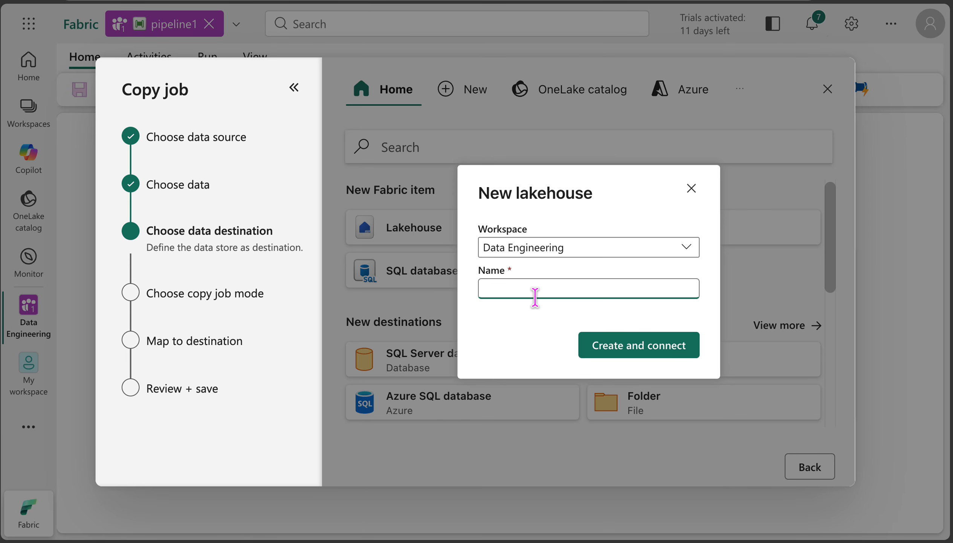
text(Lakehouse)
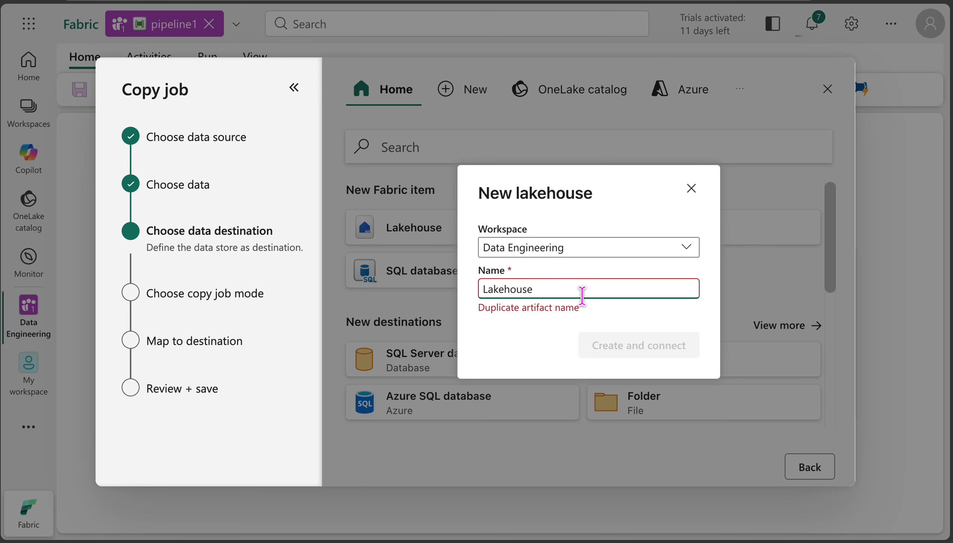
text(2)
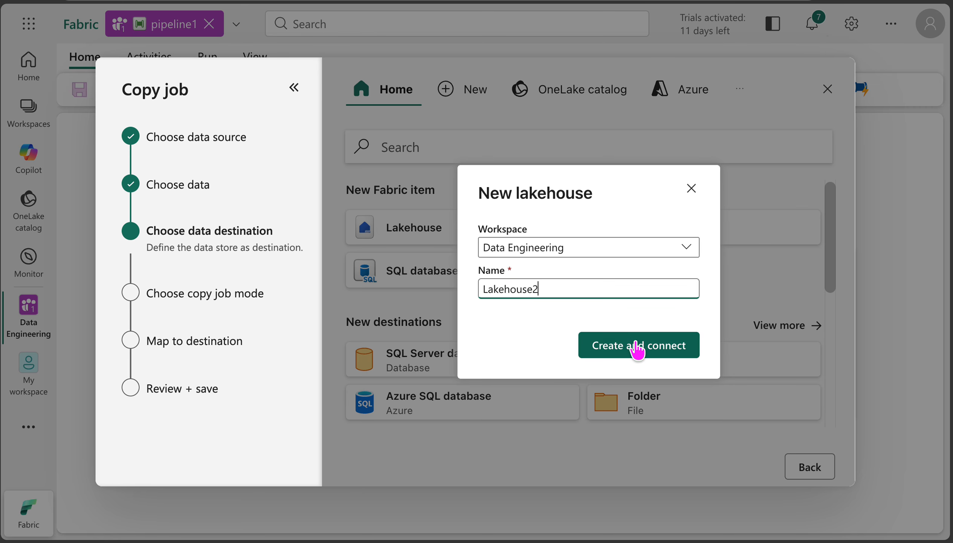
click(635, 345)
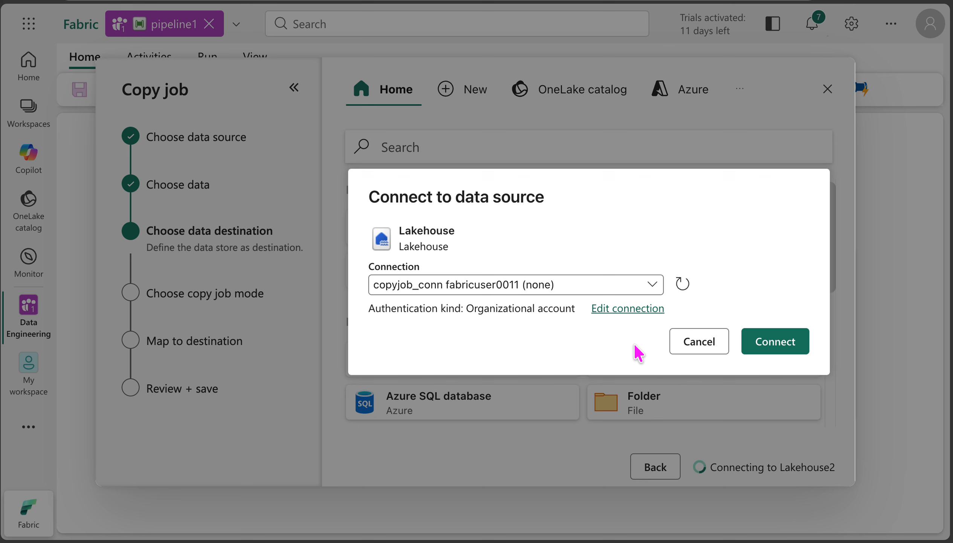
Step: Connect to the new lakehouse with the existing connection and continue with the Full copy mode
click(779, 352)
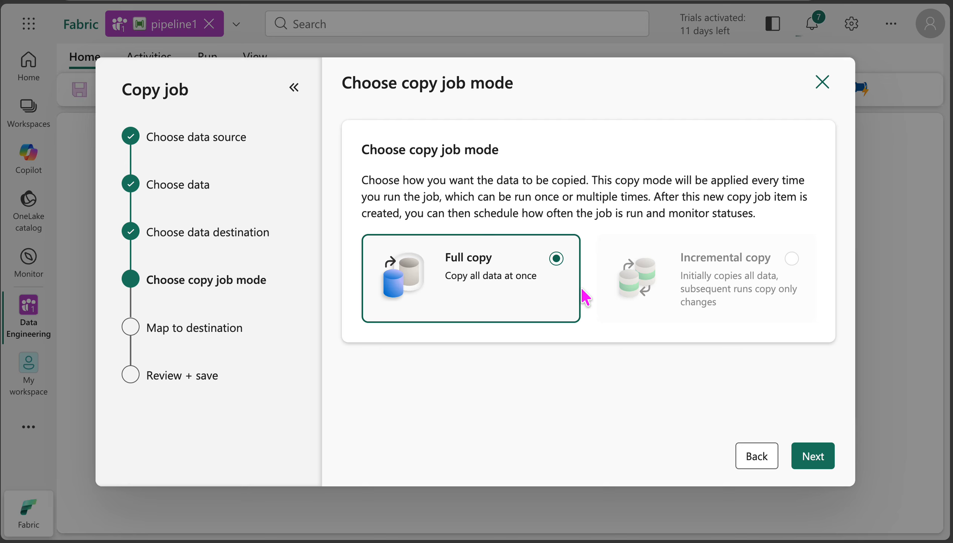
mouse_move(679, 276)
click(815, 456)
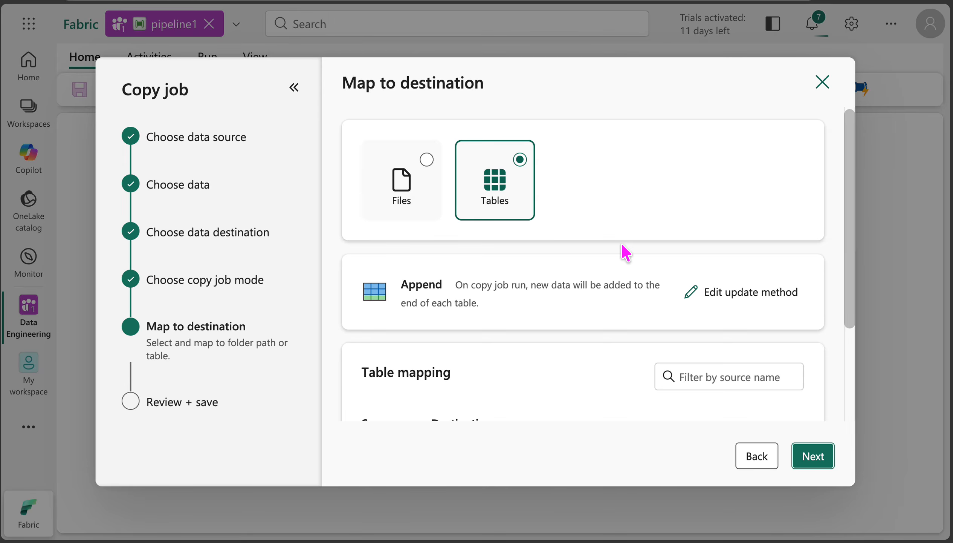
Step: Switch the destination to Files and review the copy behavior and file format choices without changing them
click(428, 163)
scroll(541, 260, down, 3)
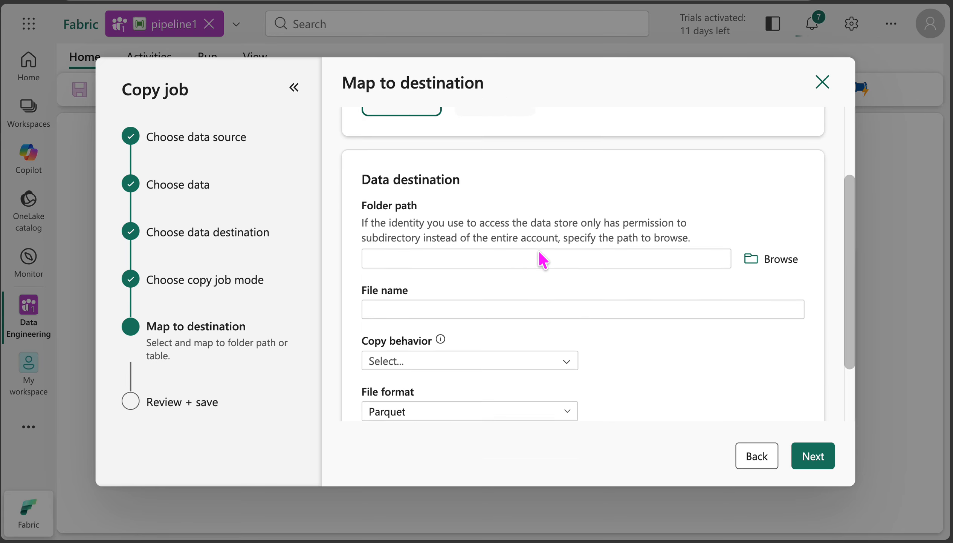
scroll(543, 260, down, 2)
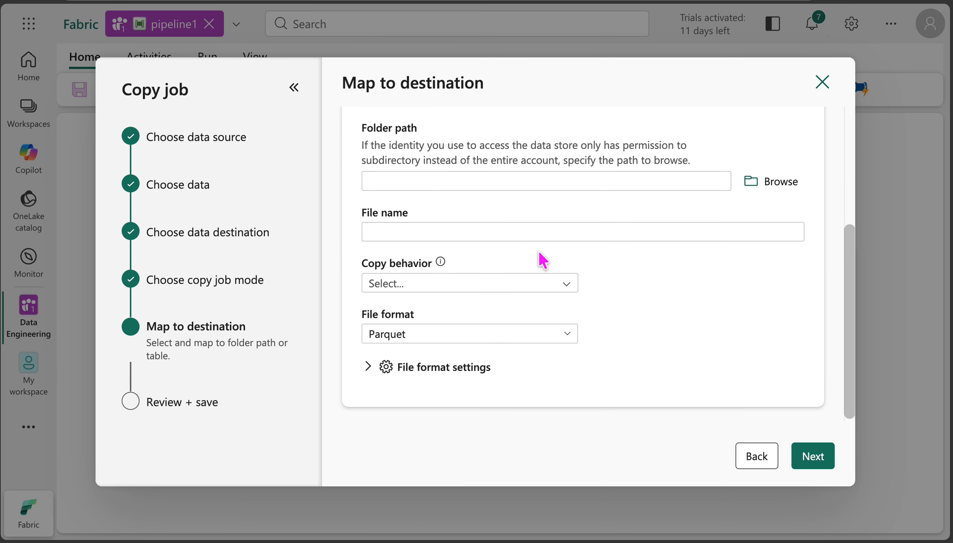
click(568, 289)
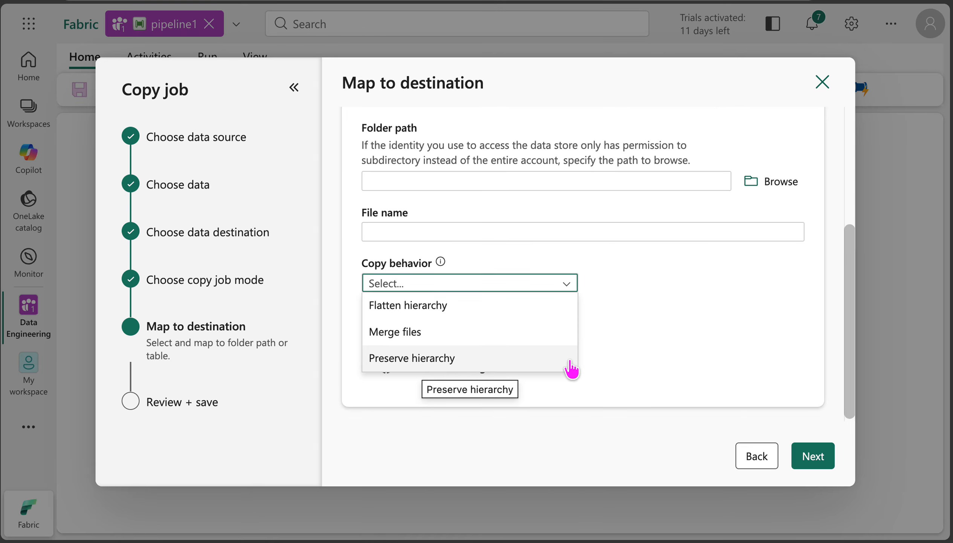
click(632, 320)
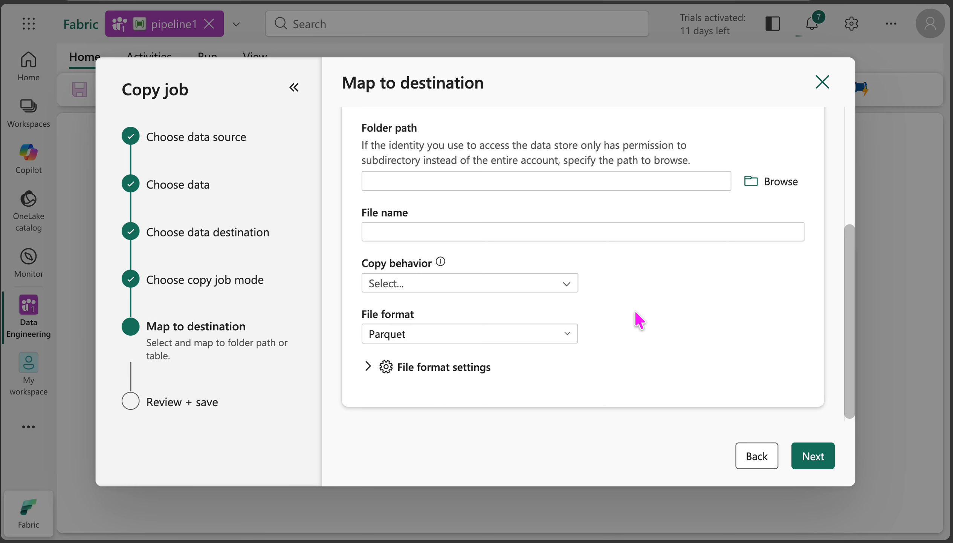
click(403, 343)
click(638, 335)
Step: Check the file format settings for compression type and V-Order, and return the destination to Tables
click(427, 364)
scroll(613, 327, down, 2)
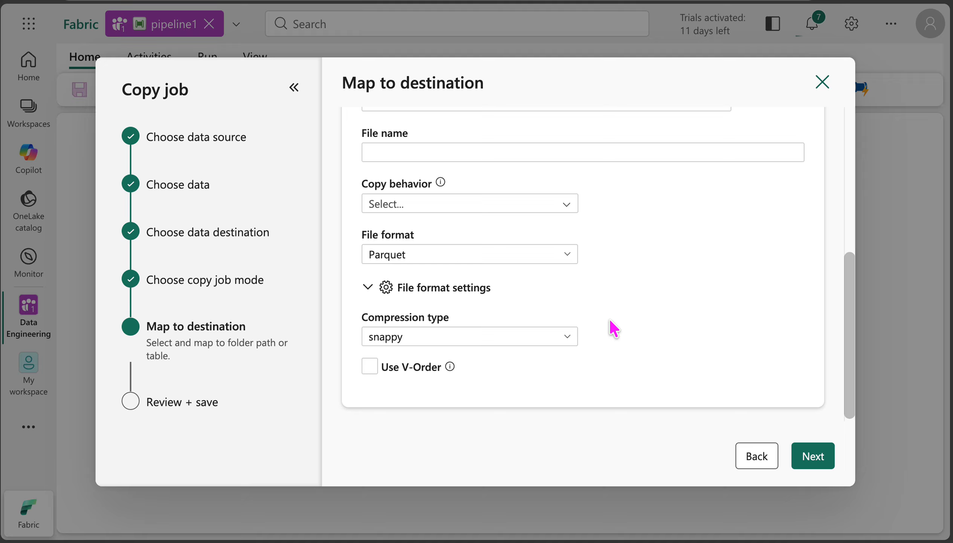
click(445, 341)
click(446, 340)
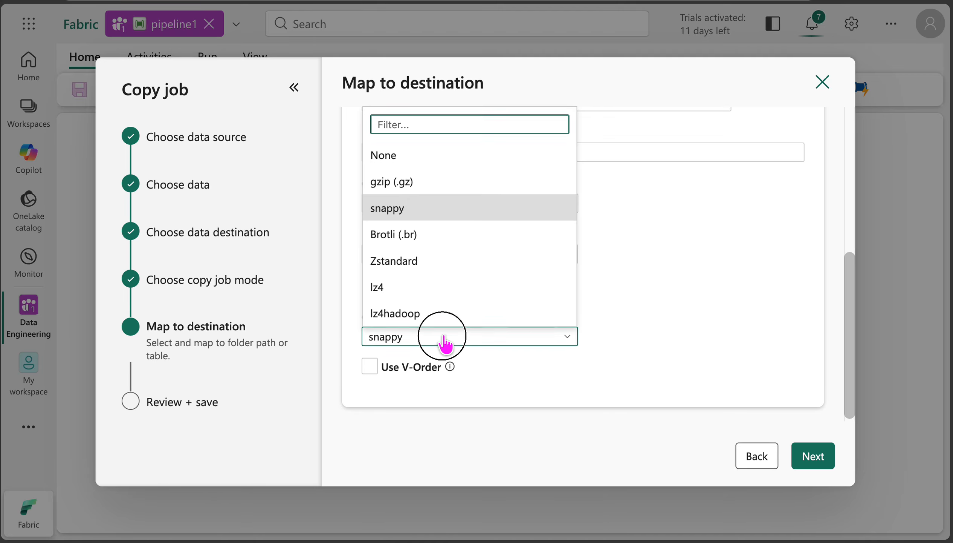
click(370, 368)
click(376, 372)
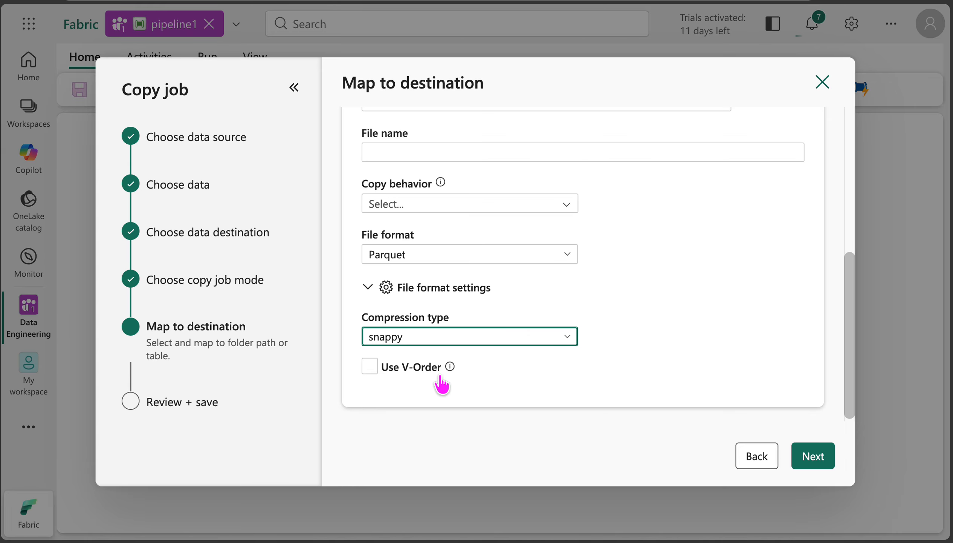
scroll(693, 336, up, 5)
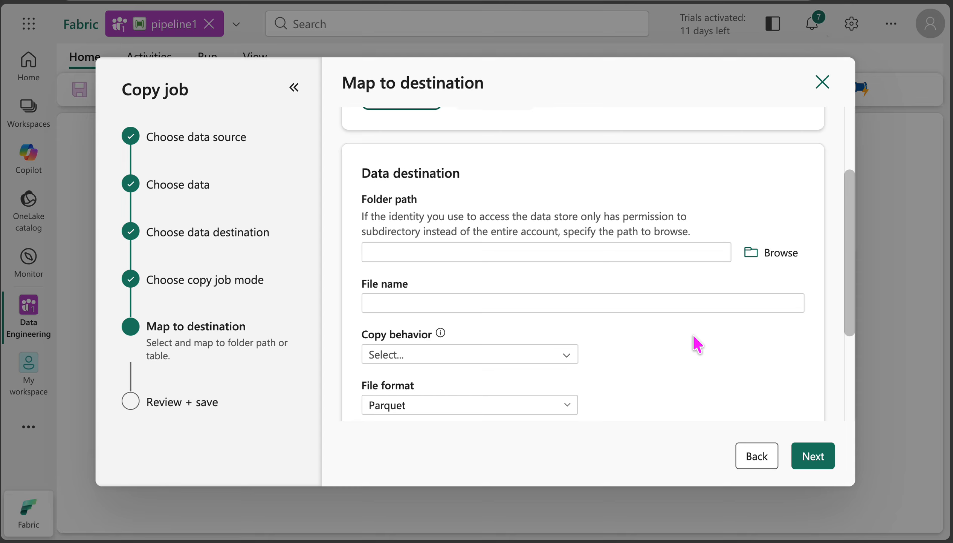
scroll(693, 336, down, 4)
scroll(694, 337, up, 5)
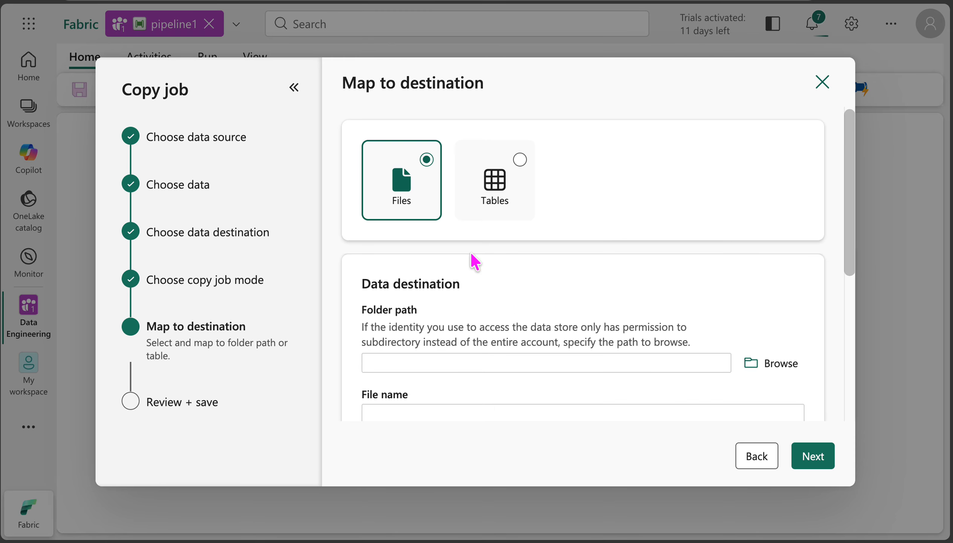
click(521, 161)
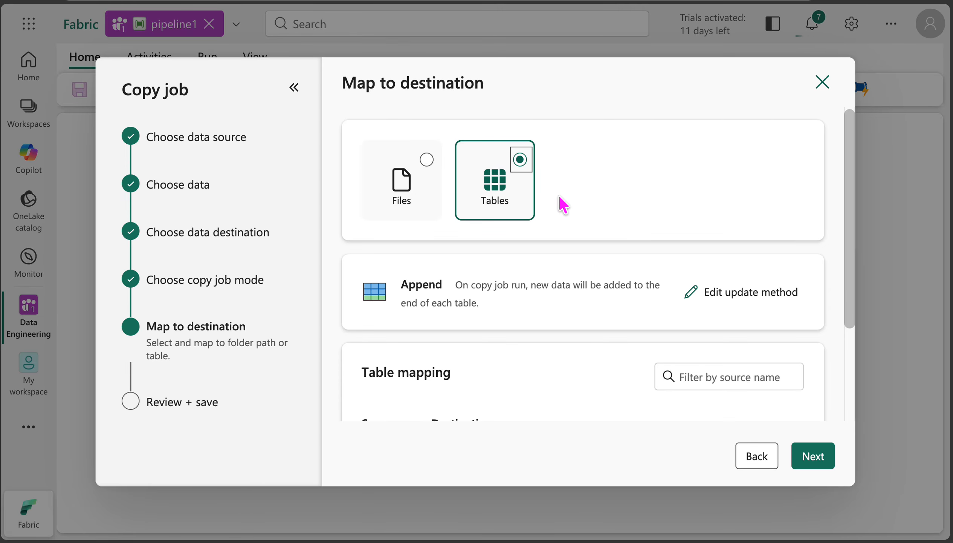
Step: Review the update methods offered for the destination table and return to the table mapping with Append kept
scroll(564, 204, down, 3)
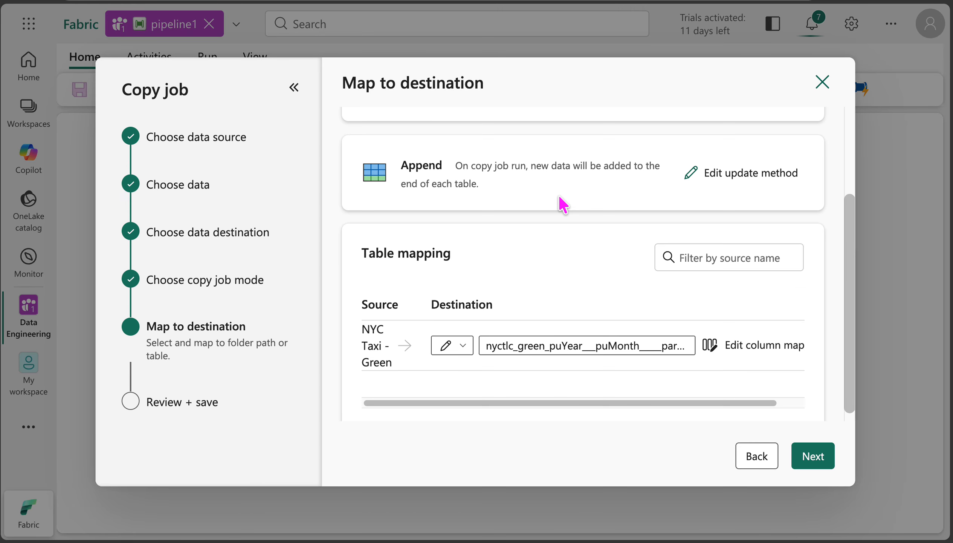
click(681, 178)
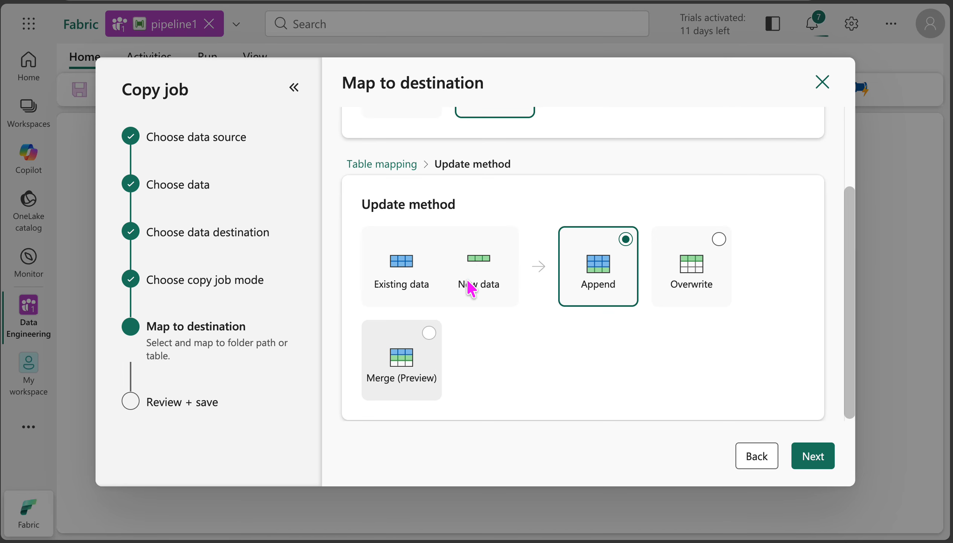
scroll(423, 191, up, 1)
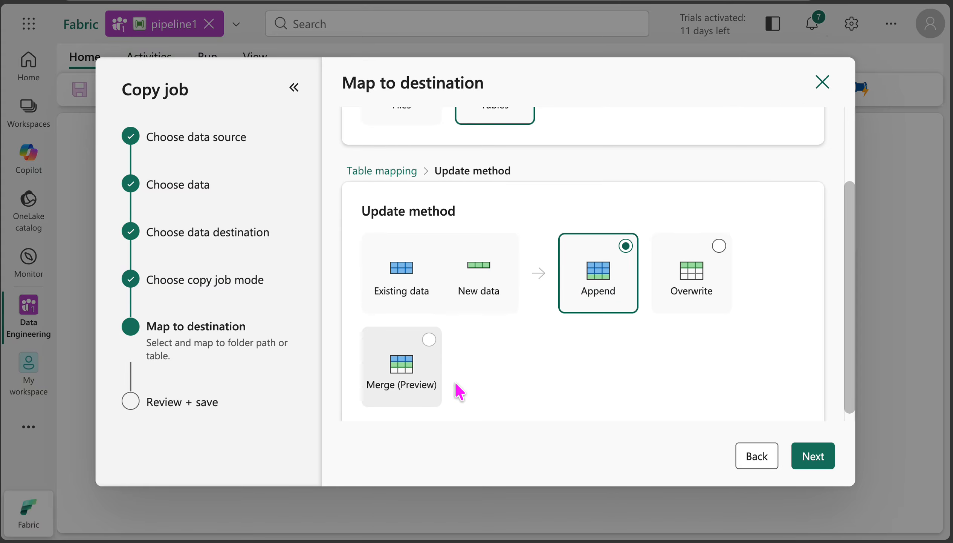
scroll(666, 348, down, 1)
scroll(667, 348, up, 5)
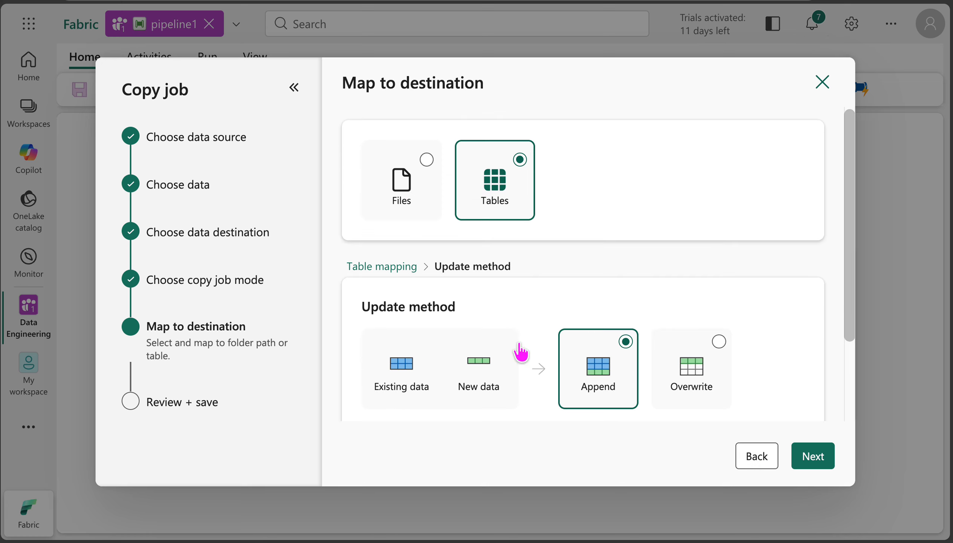
click(396, 267)
Step: Shorten the destination table name for NYC Taxi - Green to nyctlc_green
scroll(607, 283, down, 3)
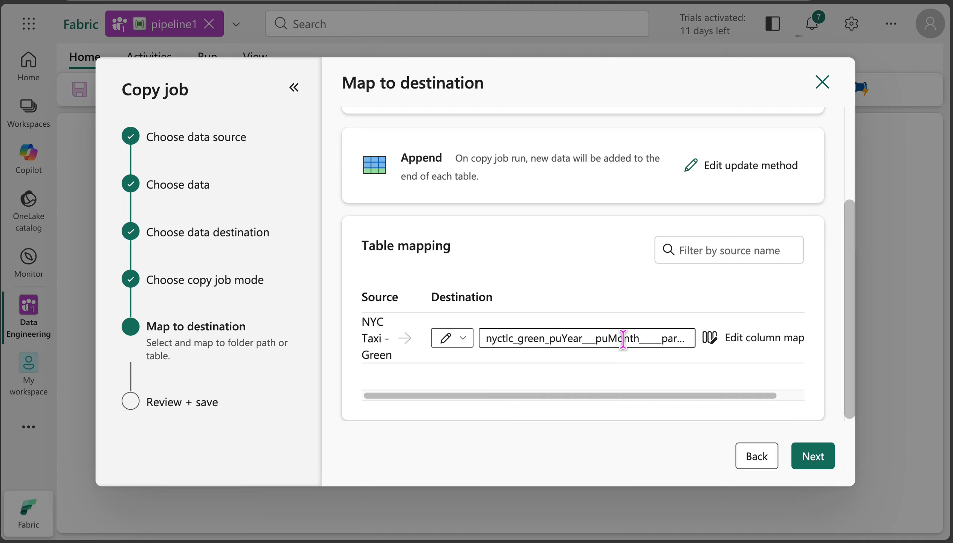
drag(549, 338, 706, 355)
key(BackSpace)
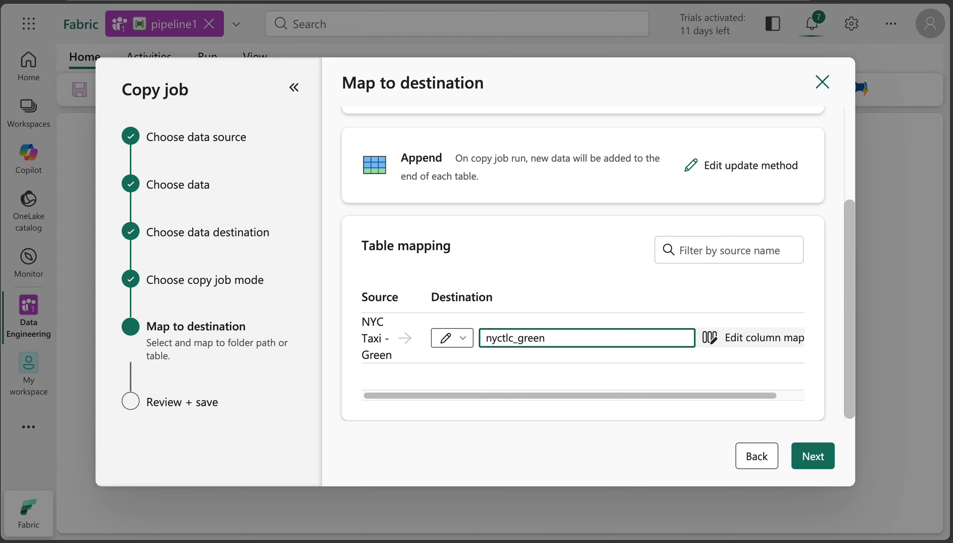
Step: Examine the source columns and data types in the column mapping of the nyctlc_green table
click(721, 342)
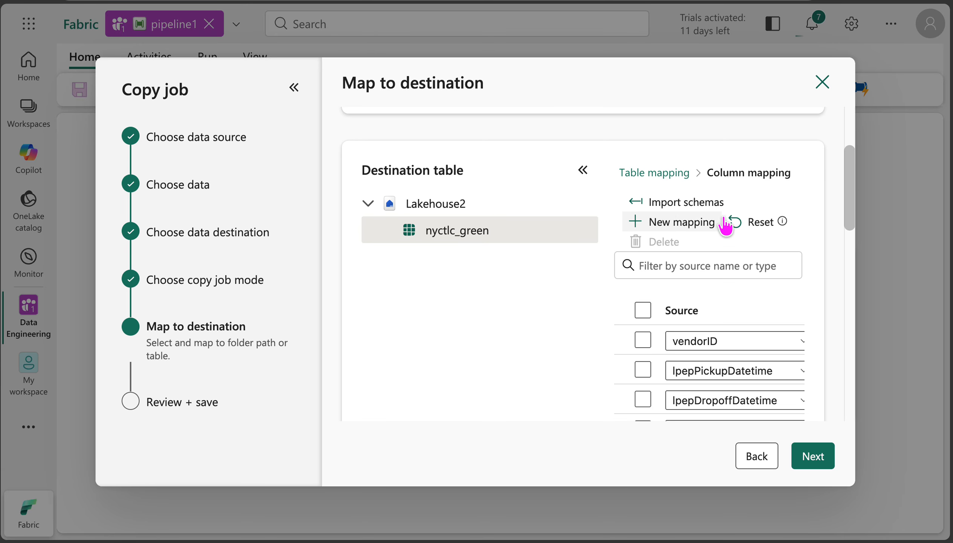
scroll(759, 292, down, 5)
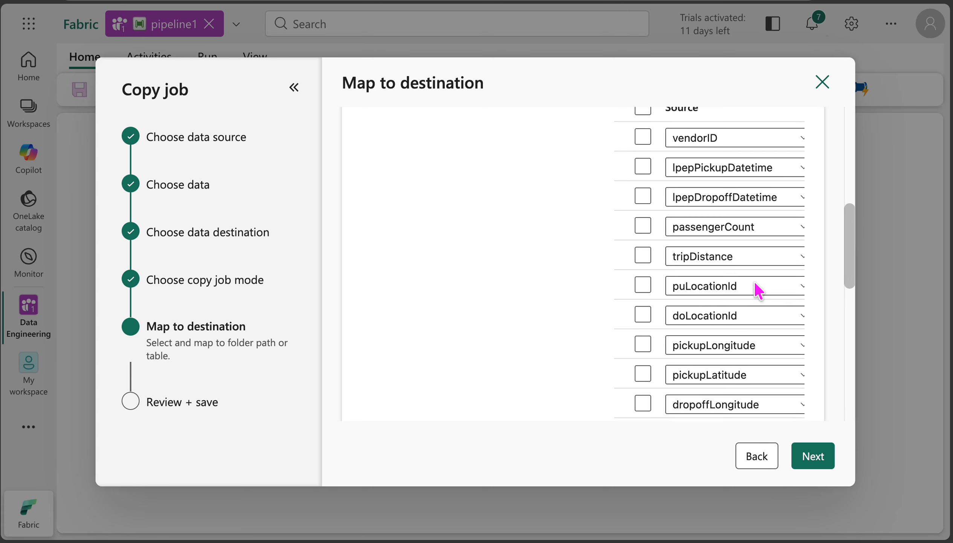
scroll(759, 291, right, 2)
scroll(758, 291, up, 3)
scroll(756, 284, right, 2)
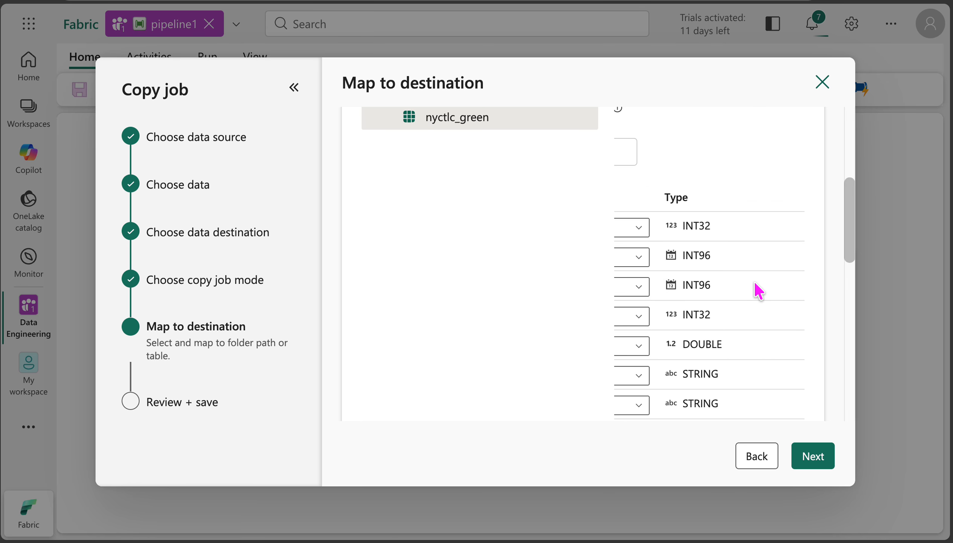
scroll(753, 284, left, 4)
scroll(766, 239, right, 3)
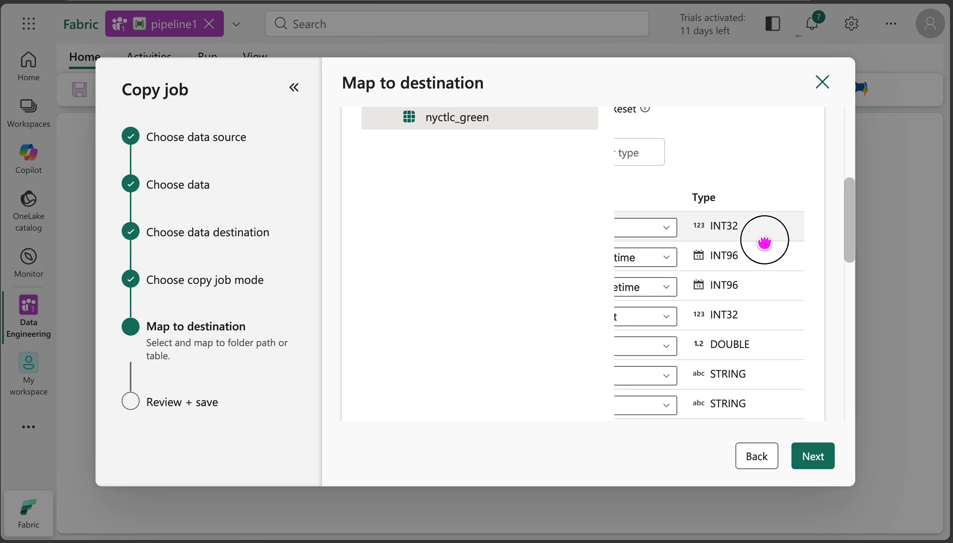
scroll(700, 352, left, 3)
click(767, 229)
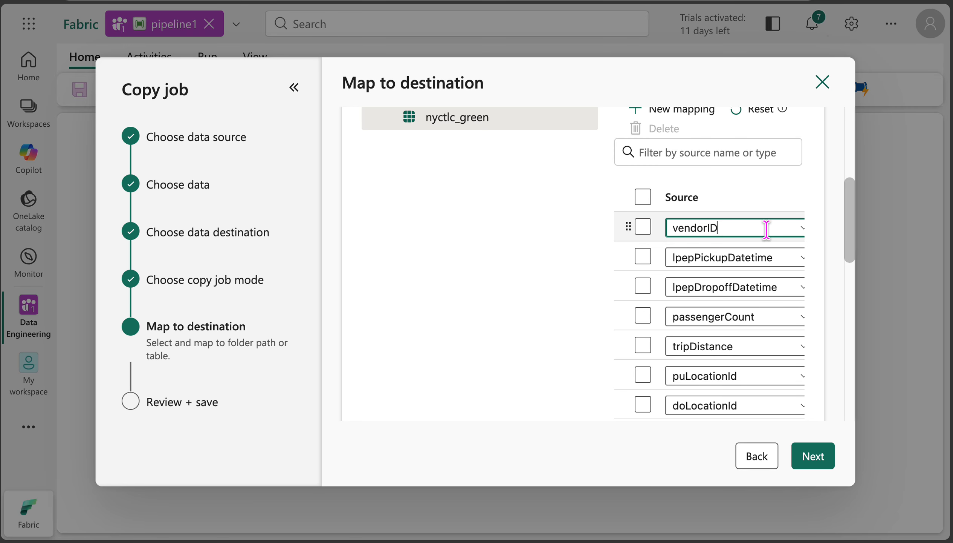
Step: Enable partitions for the nyctlc_green table and continue to the review of the copy job
scroll(733, 346, down, 10)
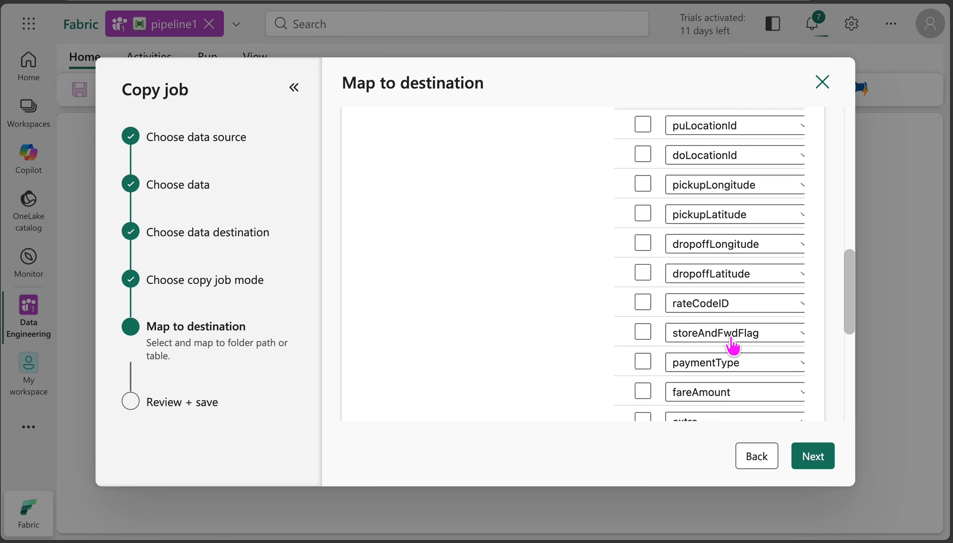
click(622, 368)
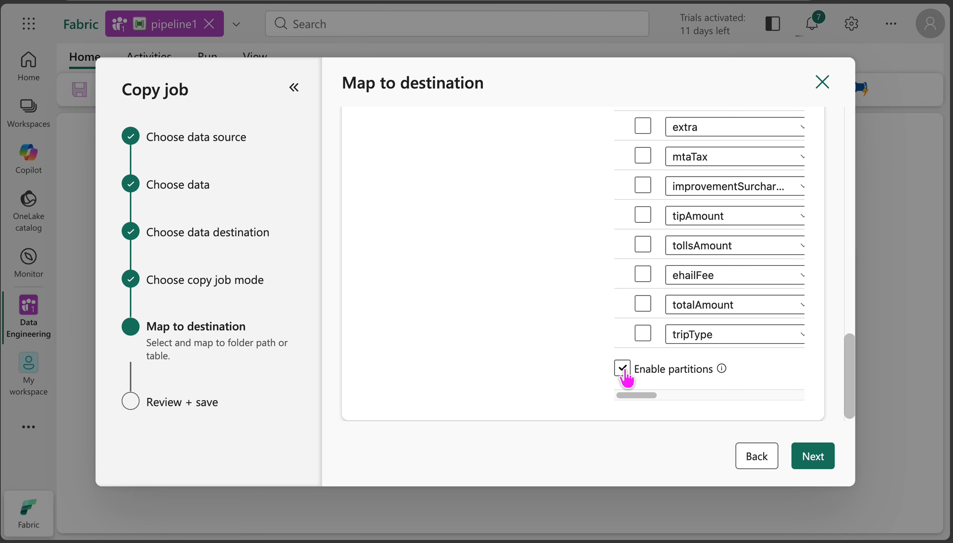
scroll(725, 253, up, 10)
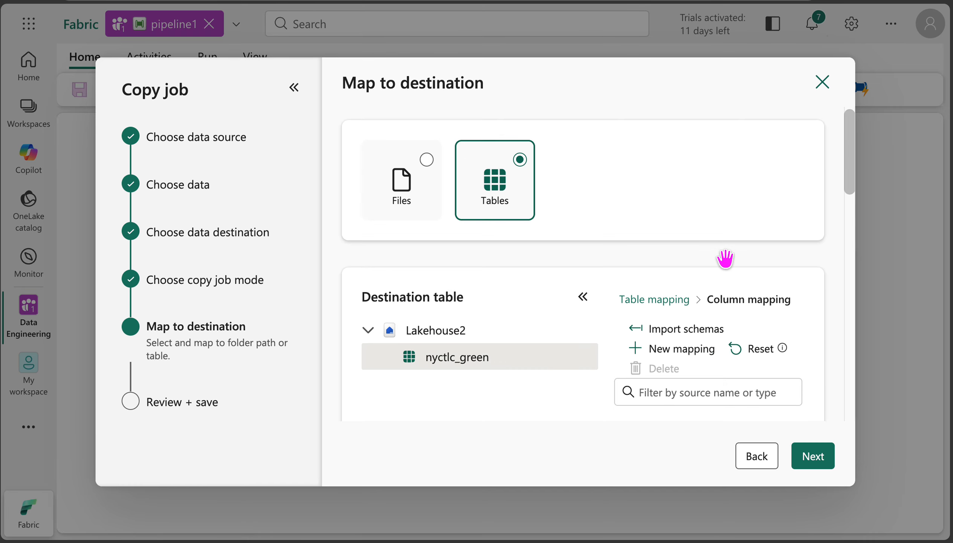
scroll(725, 258, down, 2)
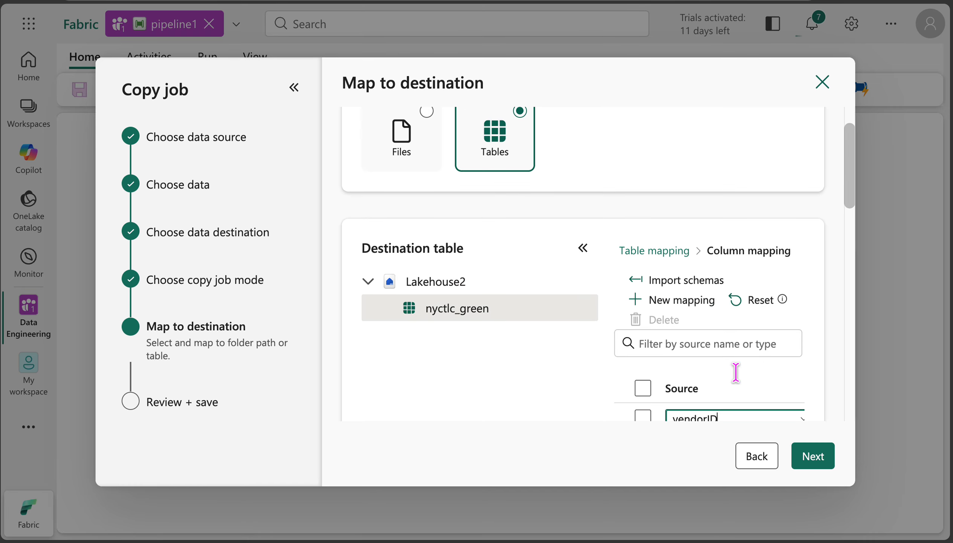
click(809, 463)
mouse_move(547, 297)
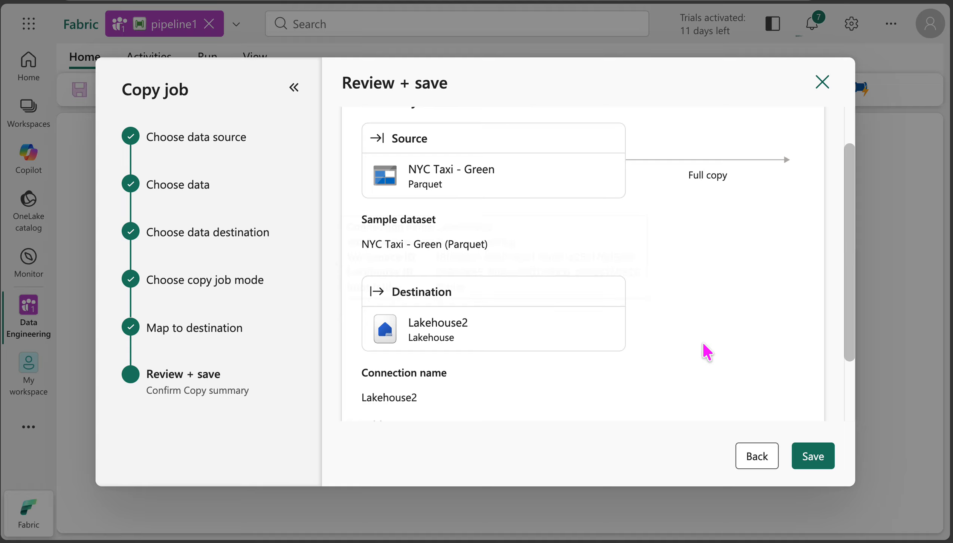
Step: Save the reviewed copy job into the pipeline and try to save pipeline1
click(821, 461)
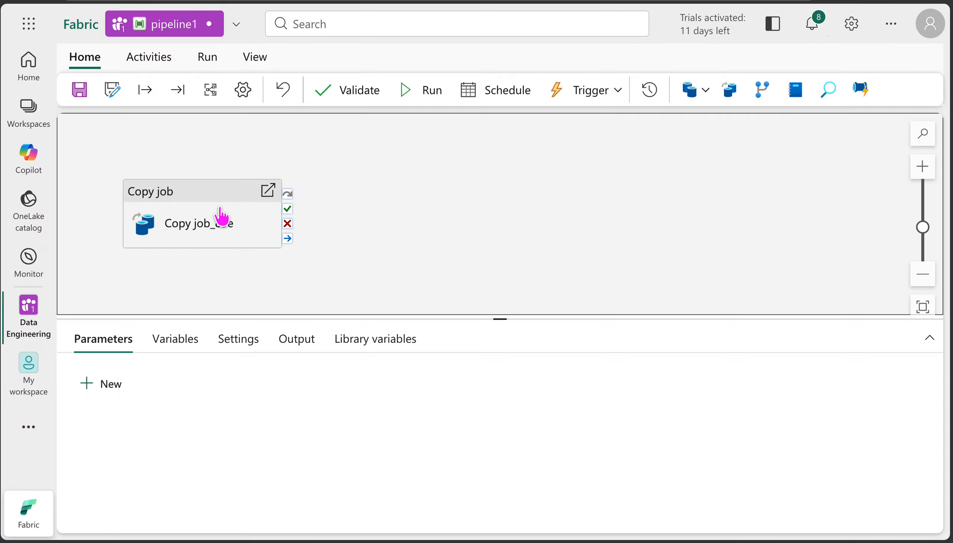
click(79, 89)
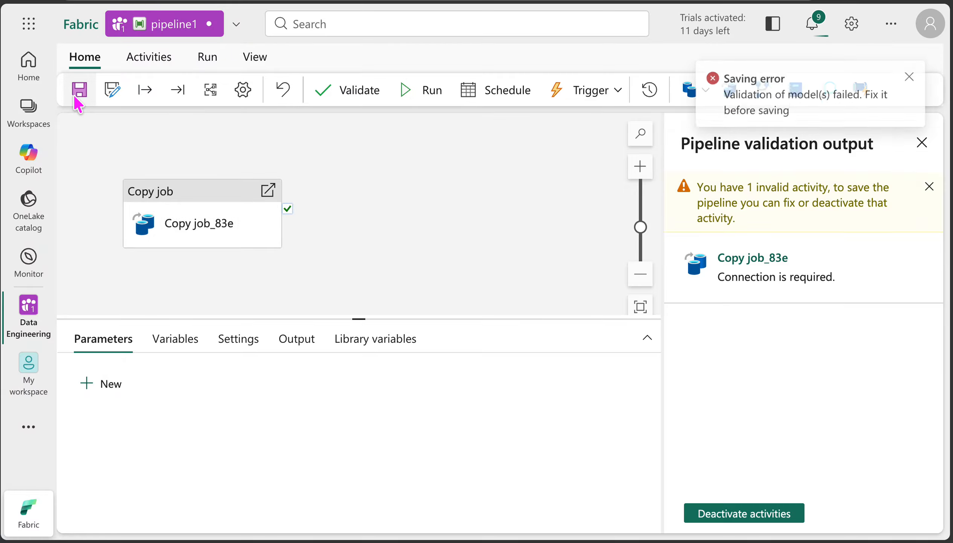
Step: Assign the existing CopyJob connection to the Copy job activity, keep copyjob1 as its copy job, and save the pipeline
click(202, 212)
click(130, 344)
click(322, 380)
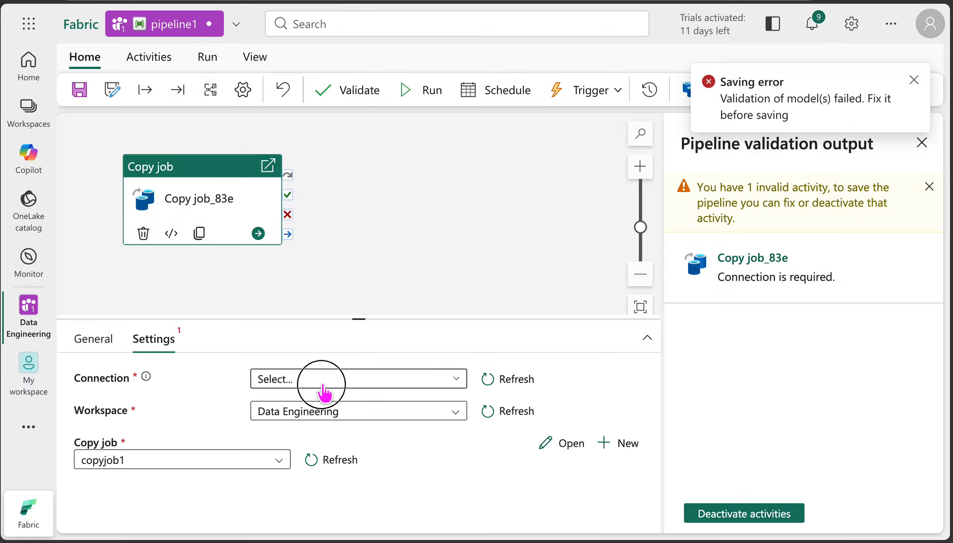
click(361, 401)
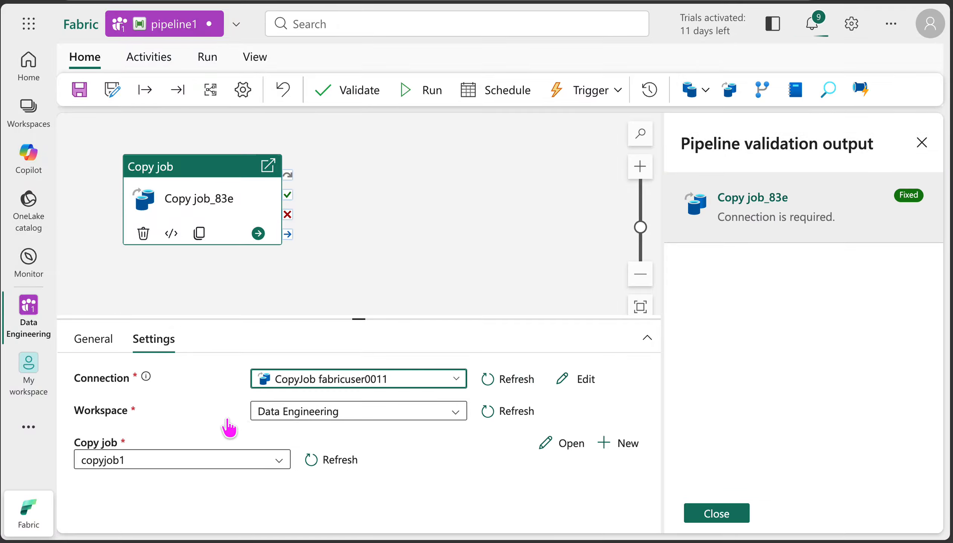
click(279, 462)
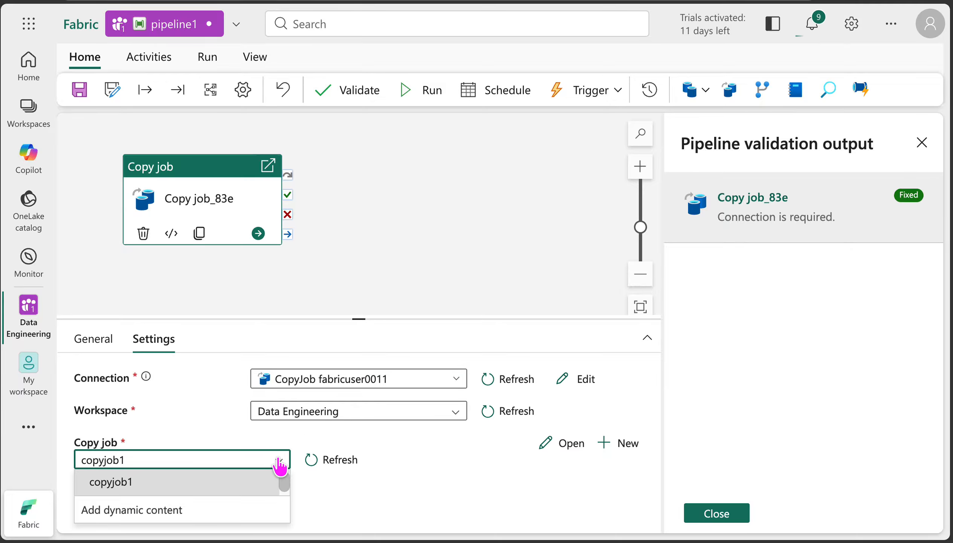
click(249, 478)
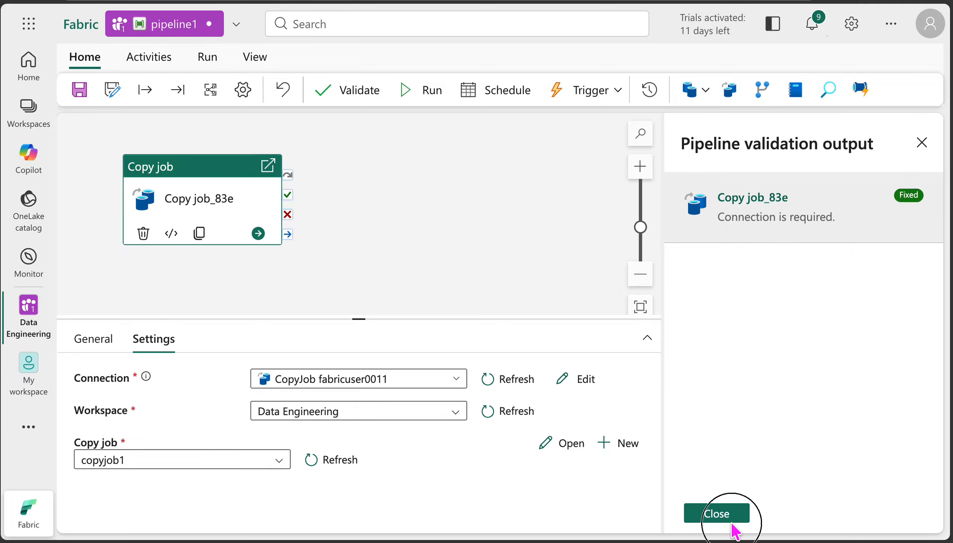
click(81, 91)
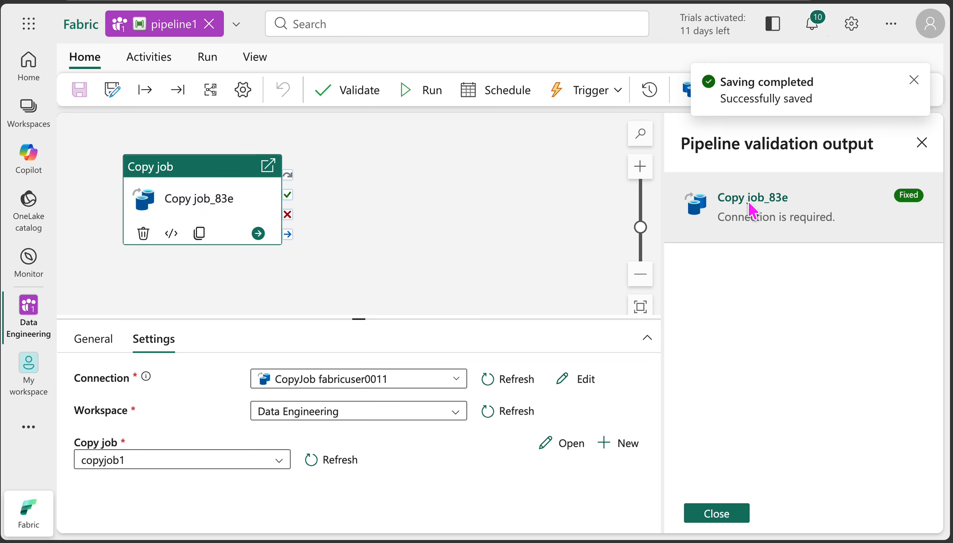
click(922, 143)
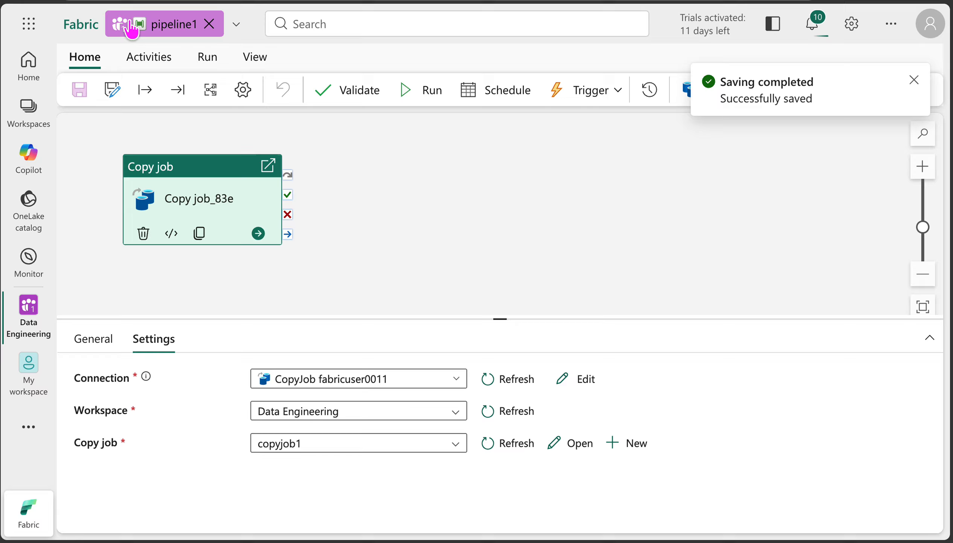
Step: Open copyjob1 from the Data Engineering workspace
click(11, 310)
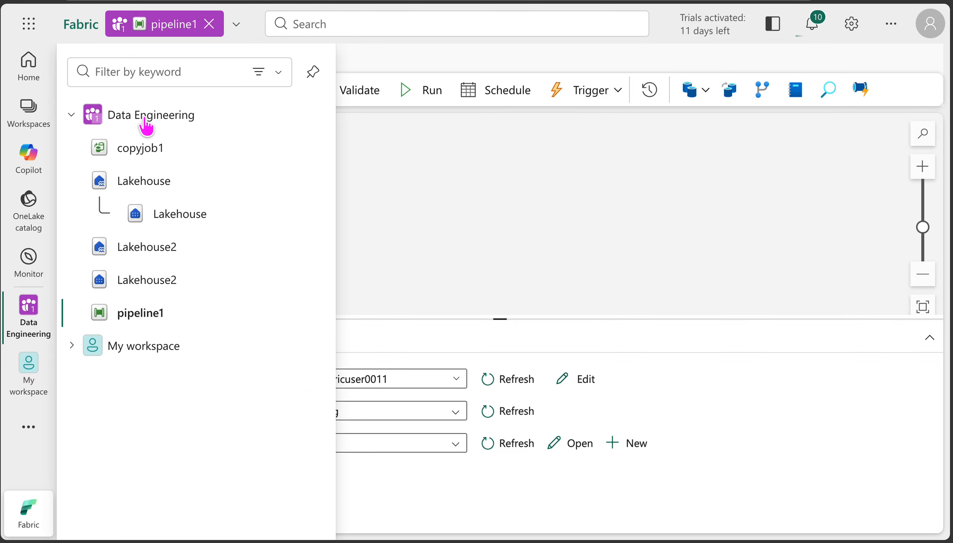
click(144, 117)
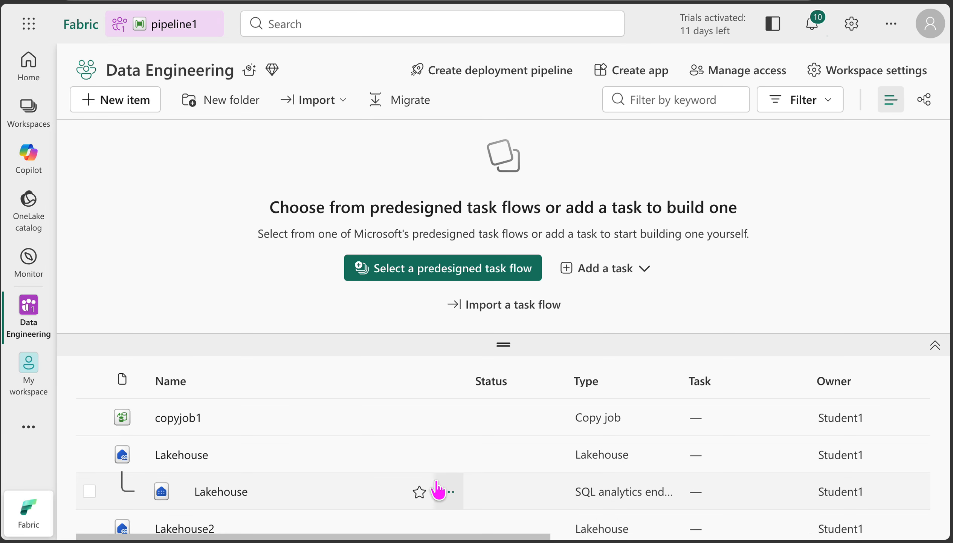
scroll(437, 489, down, 2)
scroll(192, 449, up, 2)
click(183, 419)
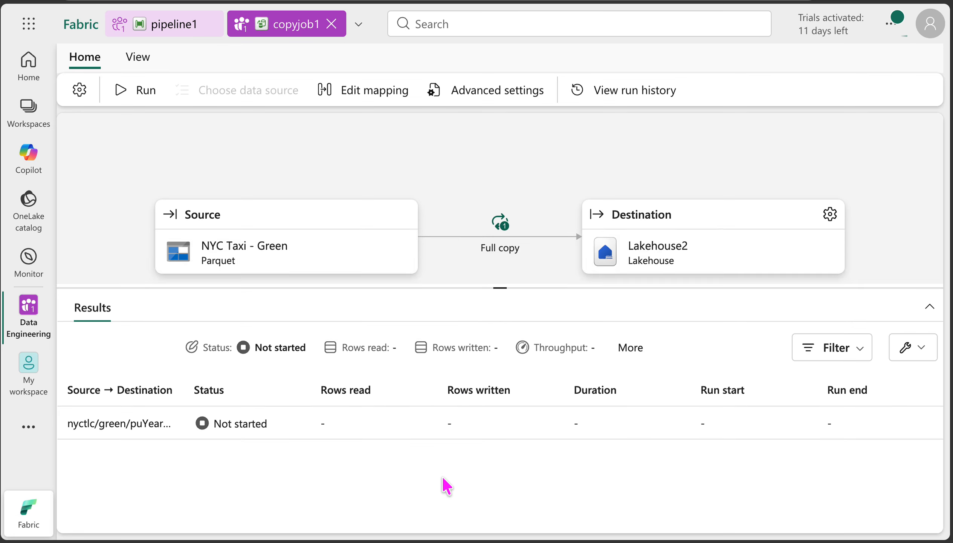
Step: Enlarge the copyjob1 canvas and check the update method in its advanced settings without changing it
drag(497, 235, 500, 341)
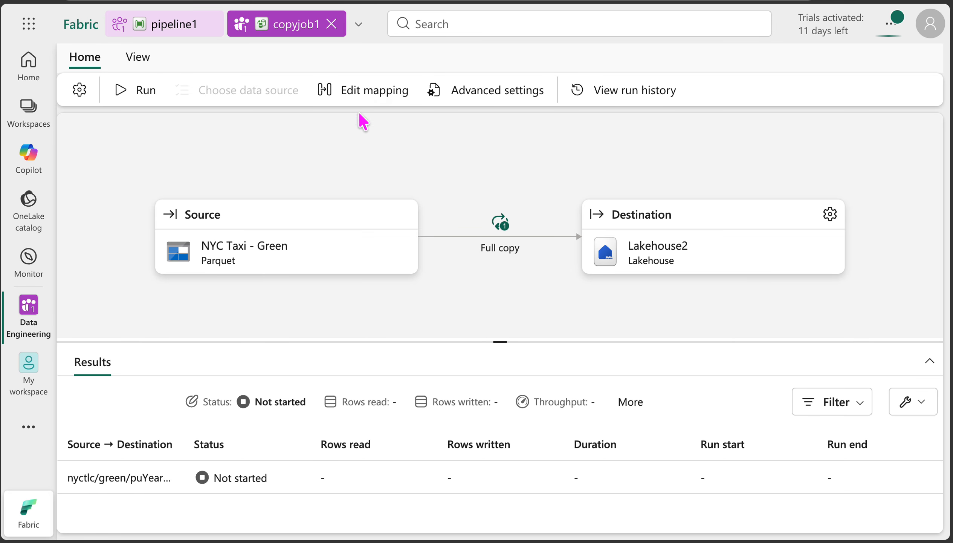
click(501, 99)
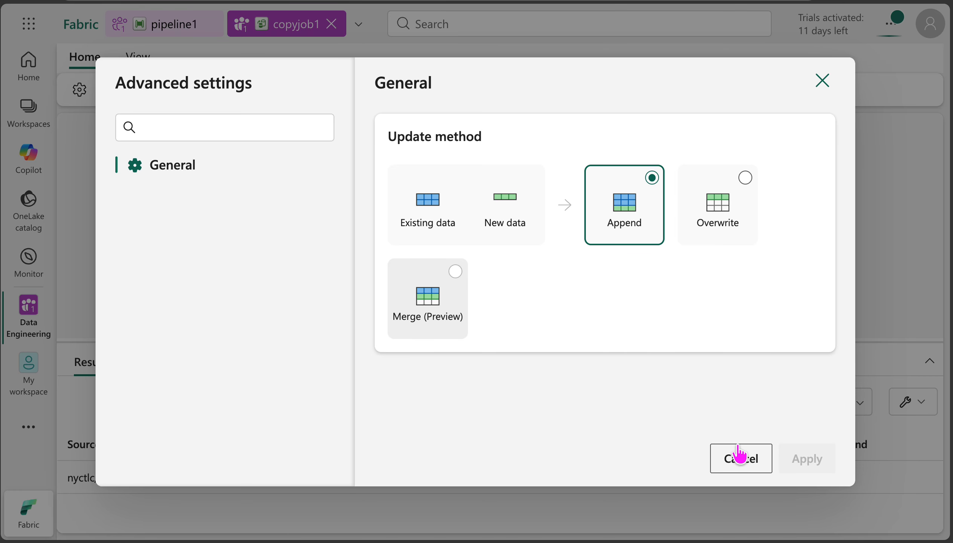
click(740, 460)
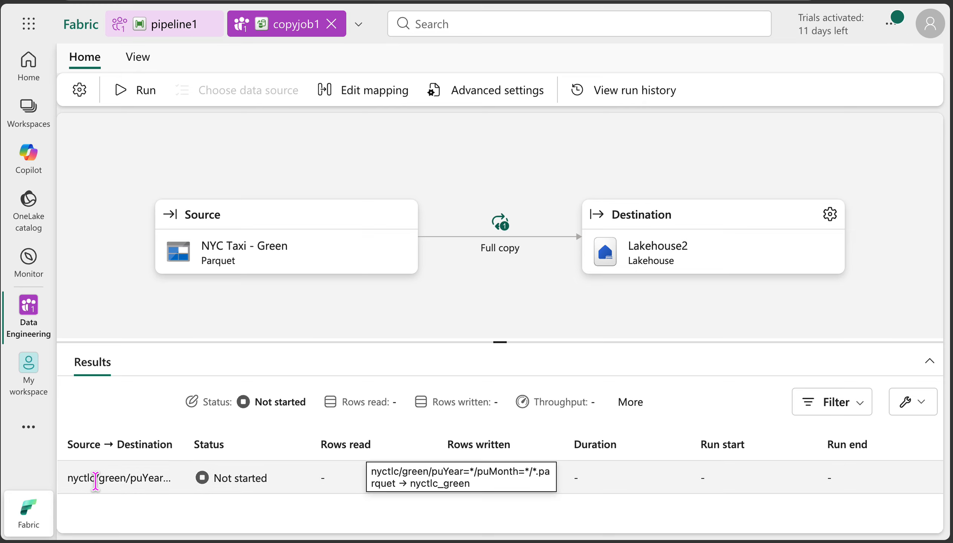
Step: Return to pipeline1, validate and run it, and dismiss the run notification and validation output
click(197, 23)
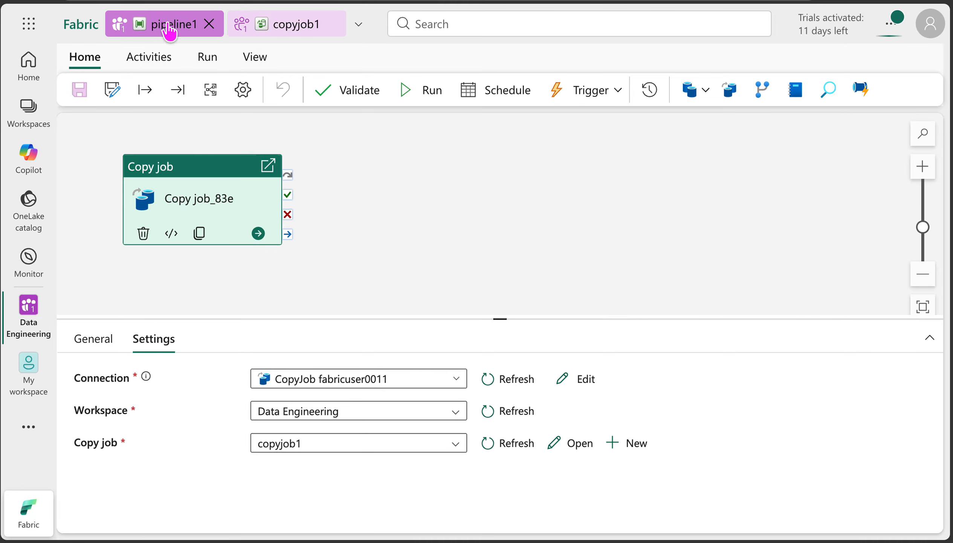
click(332, 92)
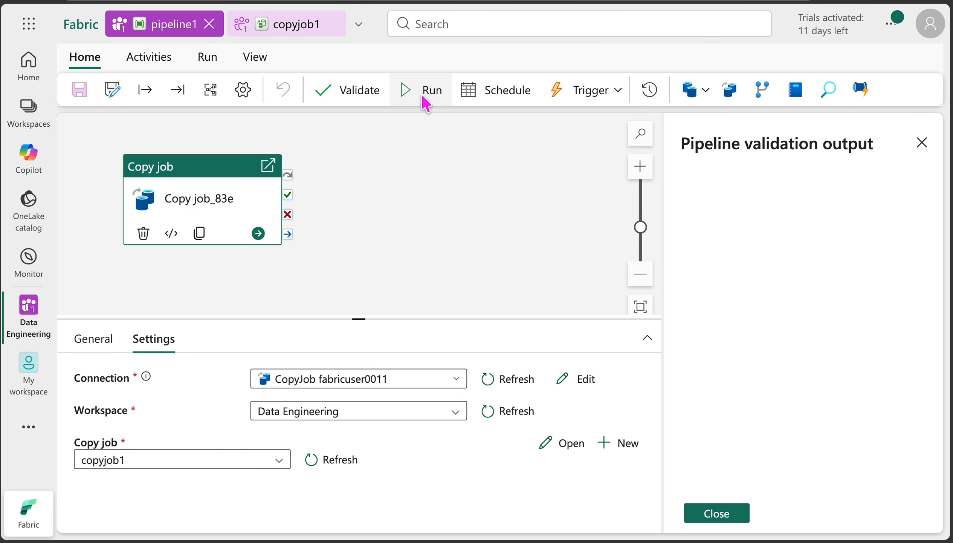
click(432, 99)
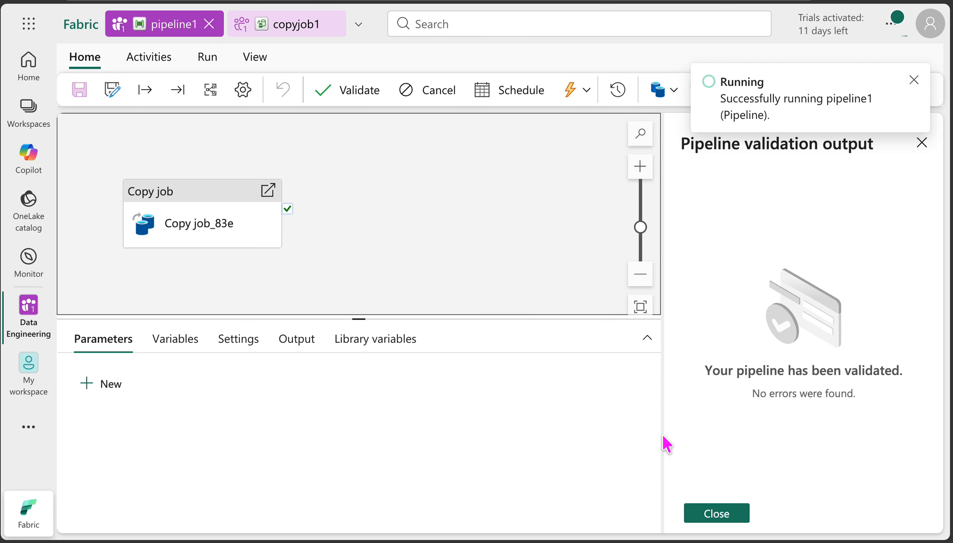
click(915, 80)
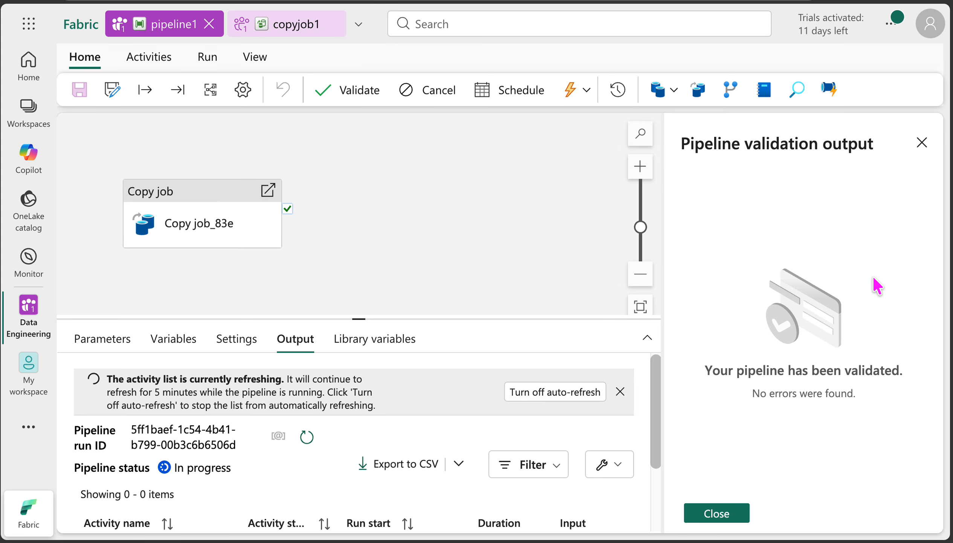
click(922, 143)
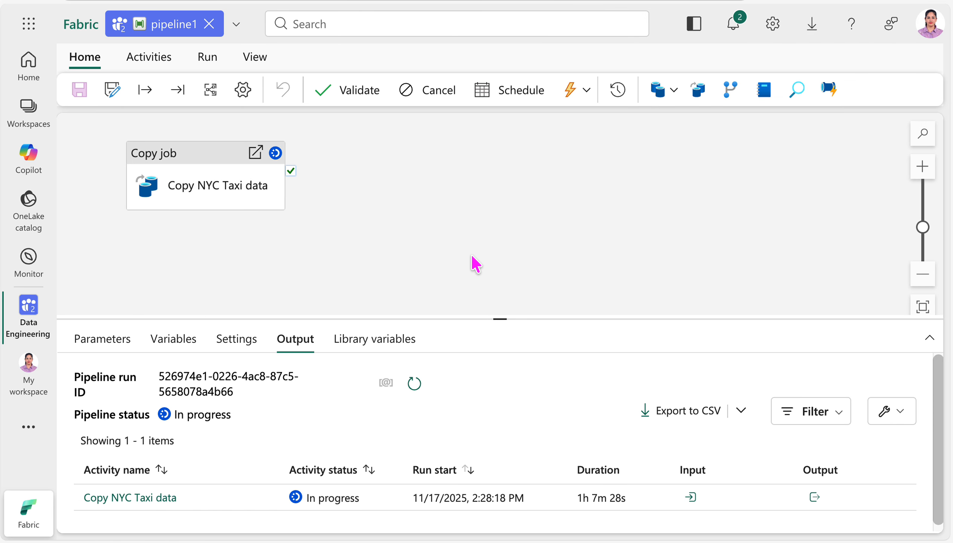
Step: Refresh the pipeline run output and view the run details of the Copy NYC Taxi data activity
click(500, 299)
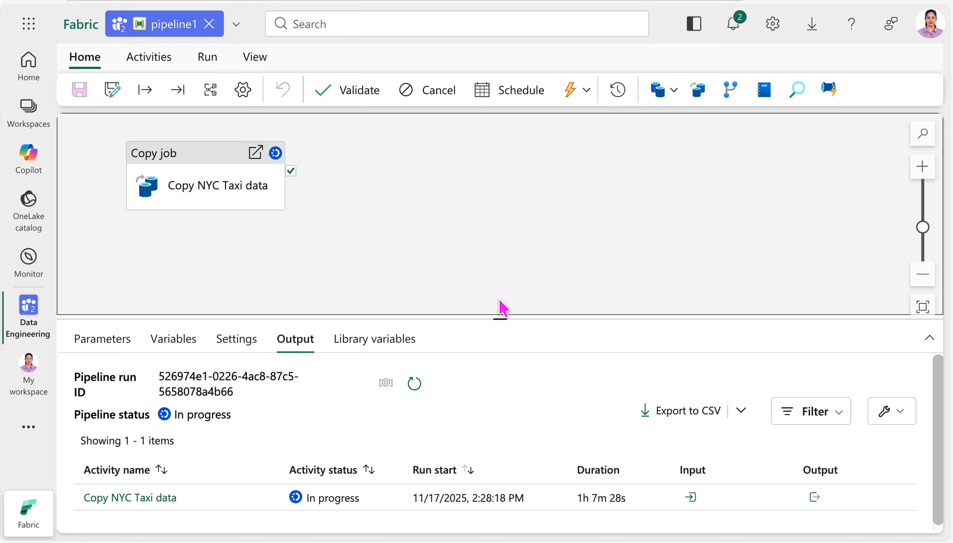
click(221, 164)
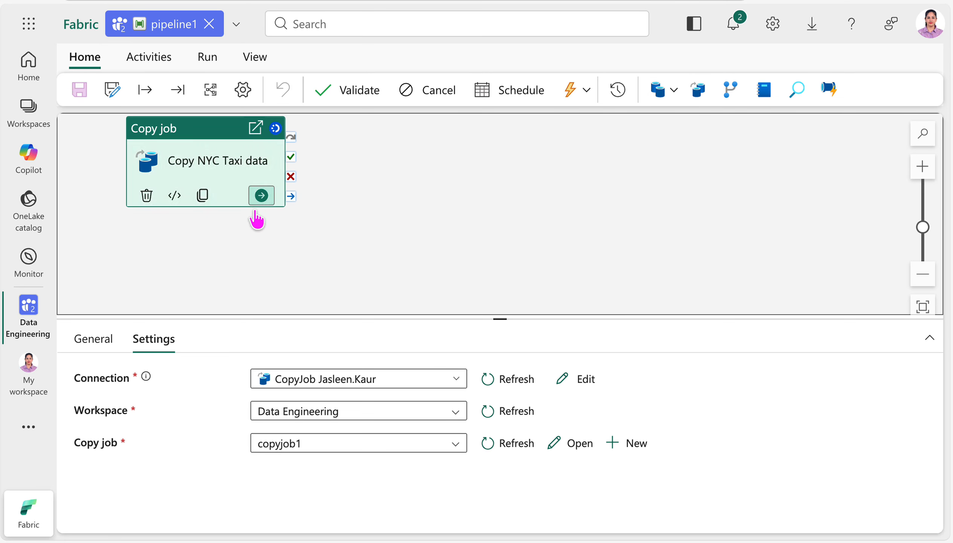
click(250, 259)
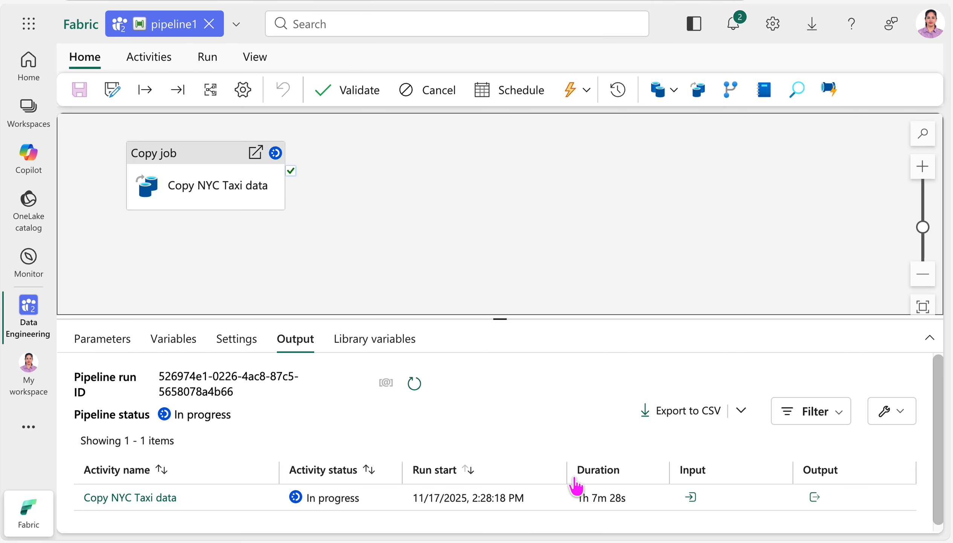
click(413, 384)
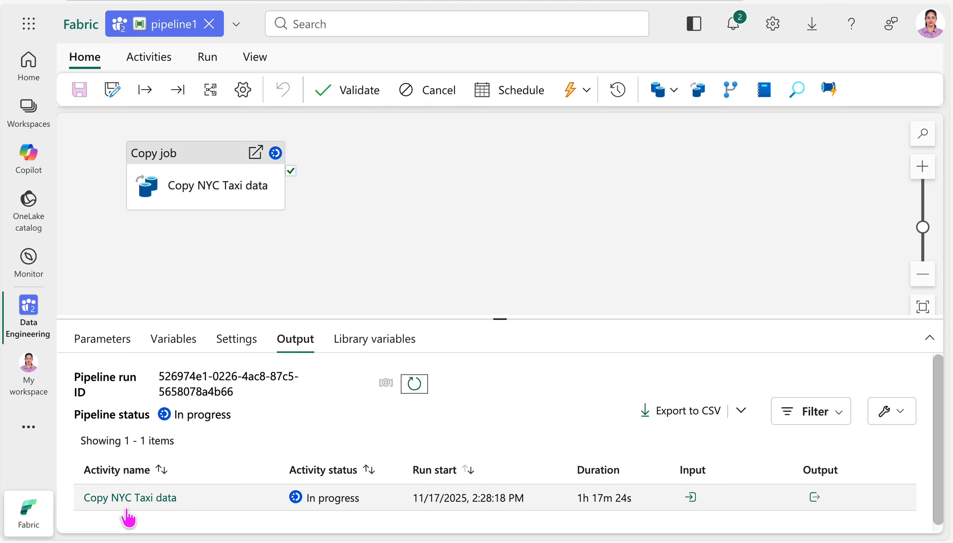
click(138, 499)
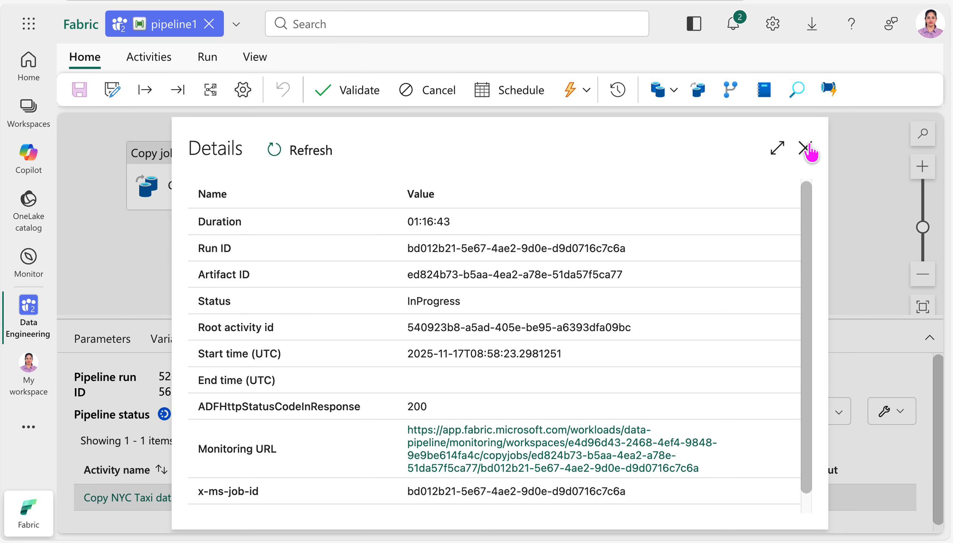
click(805, 149)
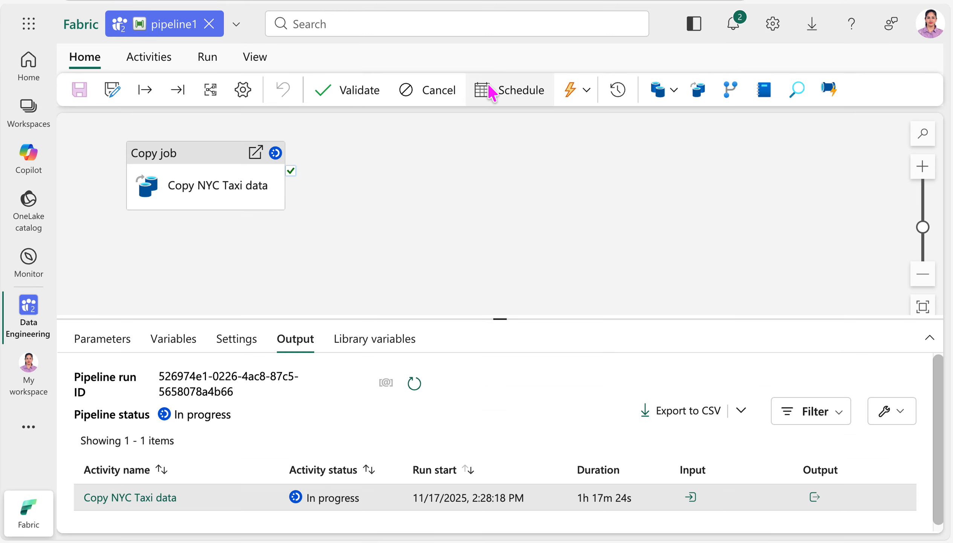
Step: View the recent runs of pipeline1 and return to the pipeline canvas
click(256, 64)
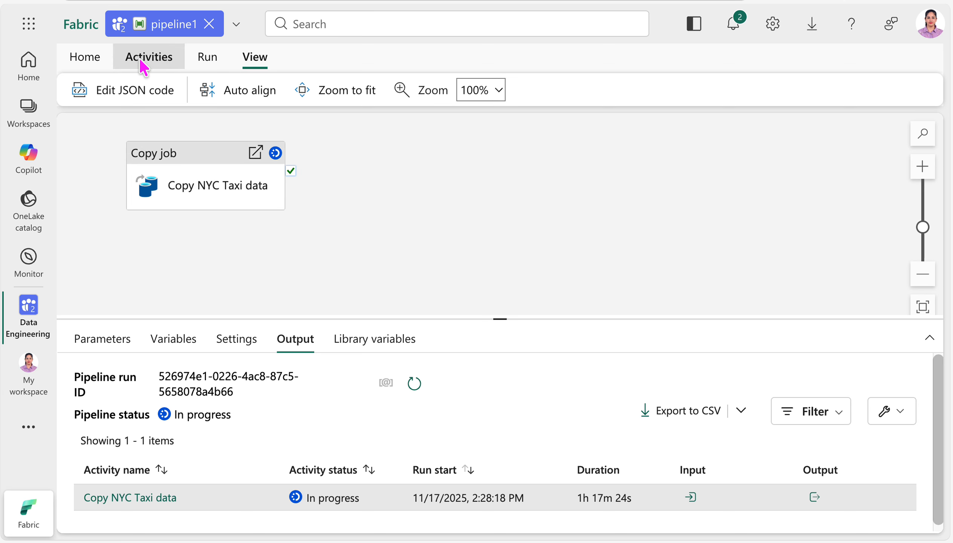
click(90, 59)
click(617, 95)
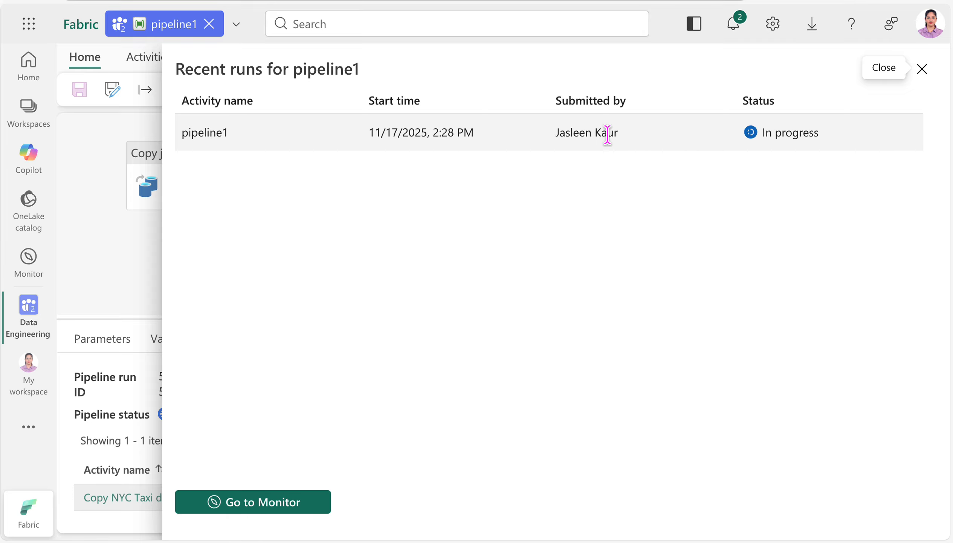
click(922, 70)
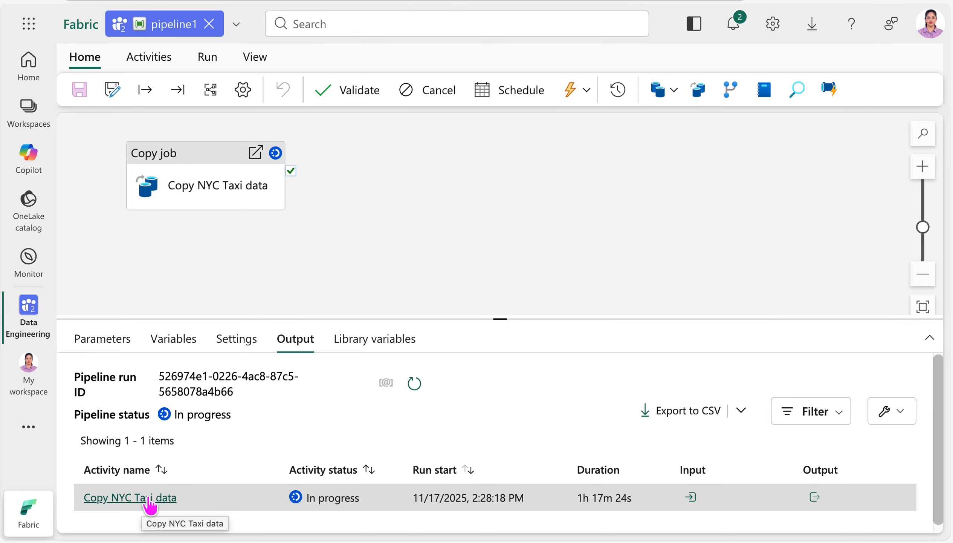
Step: Open the copyjob1 monitoring page from the Copy NYC Taxi data run details, using the pipeline owner's signed-in account
click(145, 499)
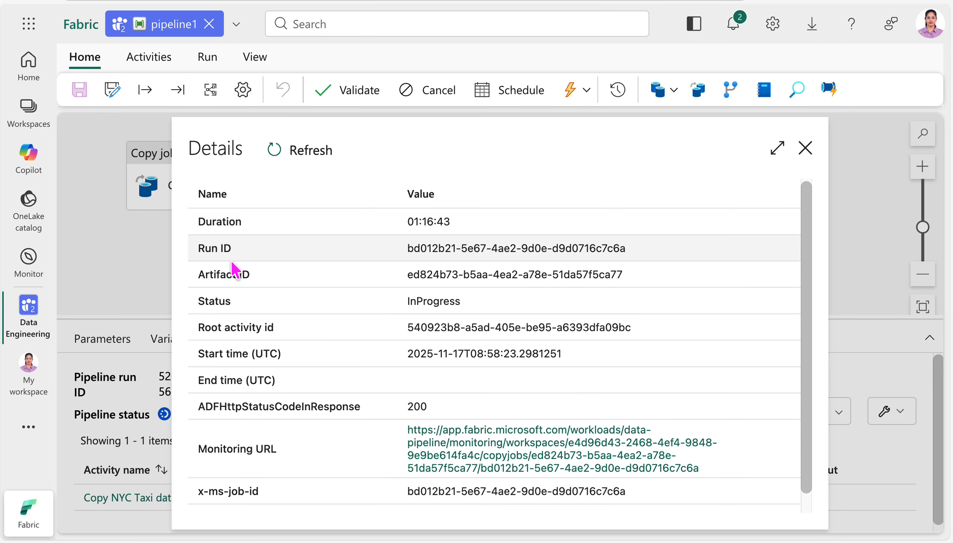
scroll(242, 322, down, 1)
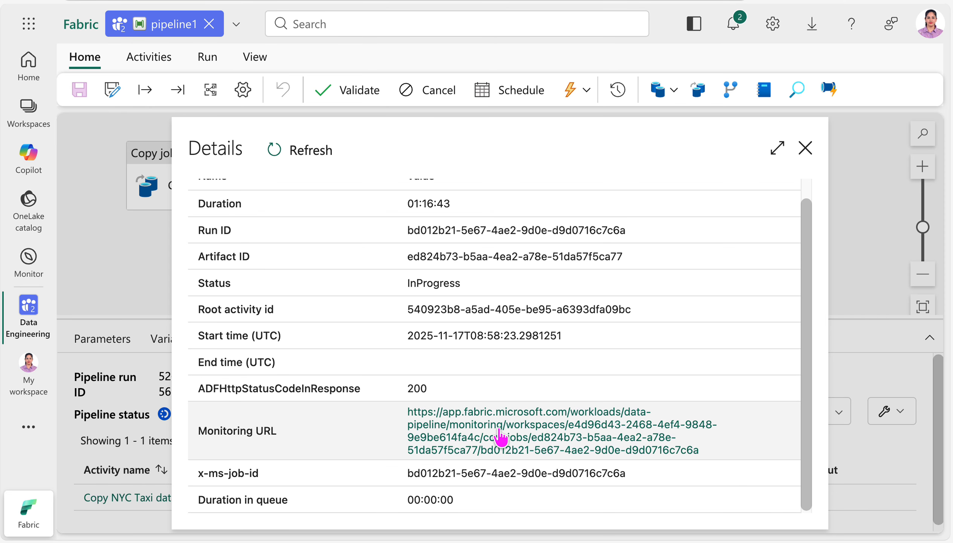
click(498, 433)
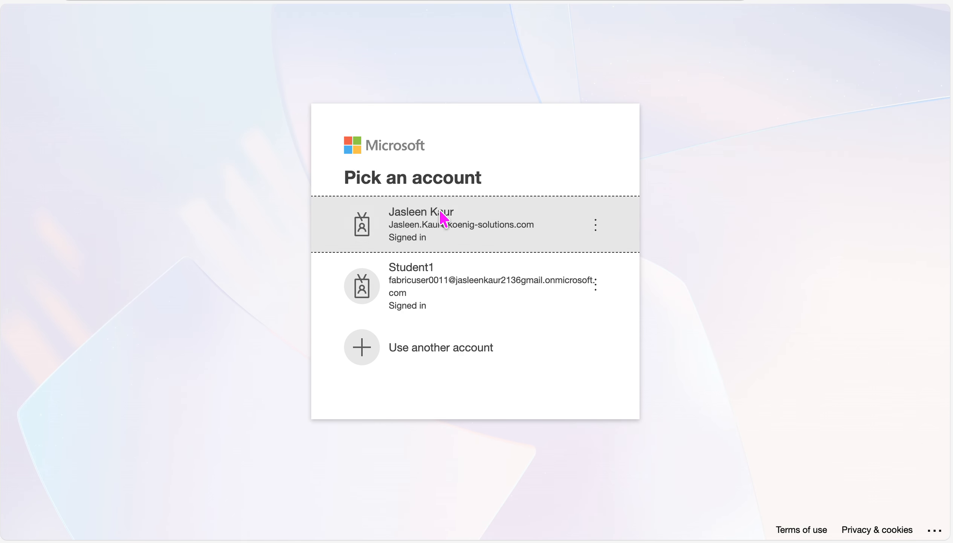
click(444, 218)
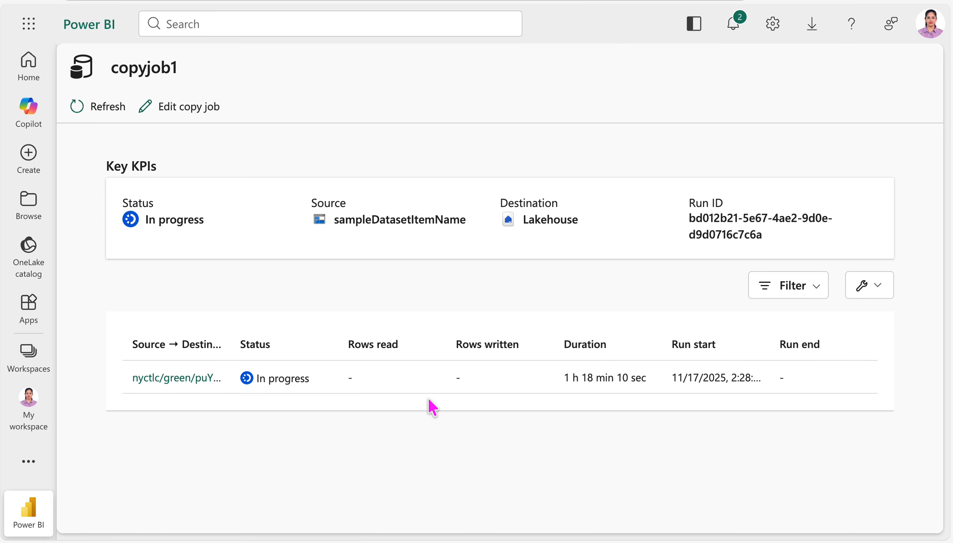
Step: Examine the data read and written, file counts and throughput in the details of the nyctlc/green copy run
click(176, 378)
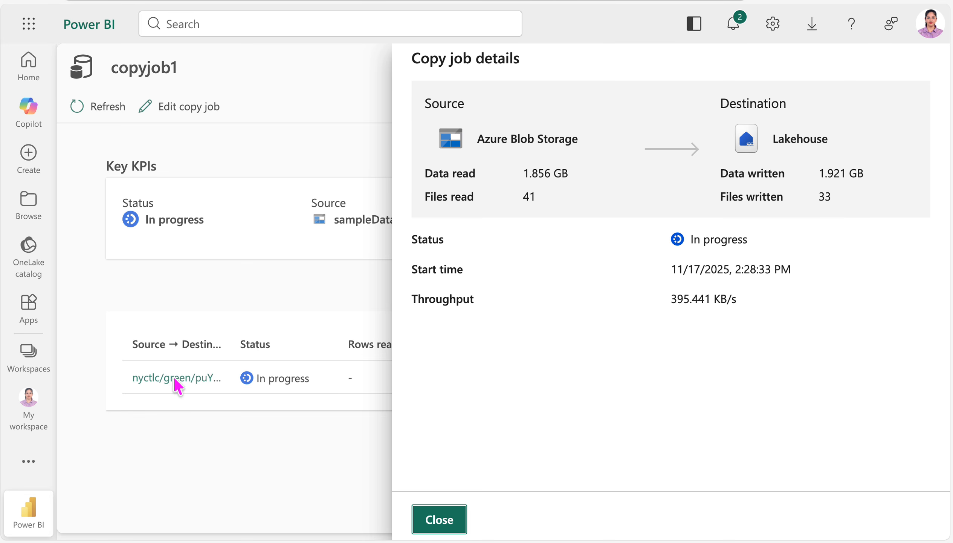
click(436, 521)
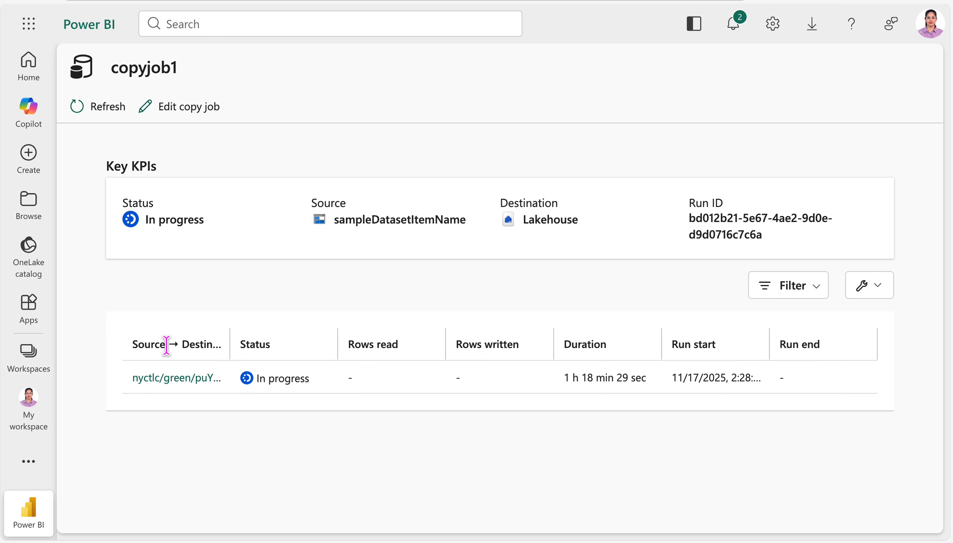
click(172, 380)
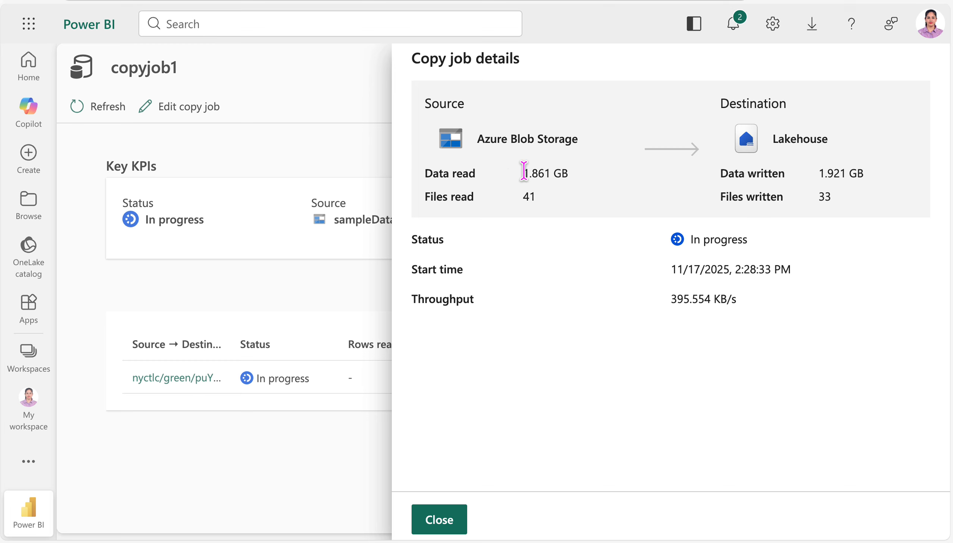
drag(521, 173, 572, 174)
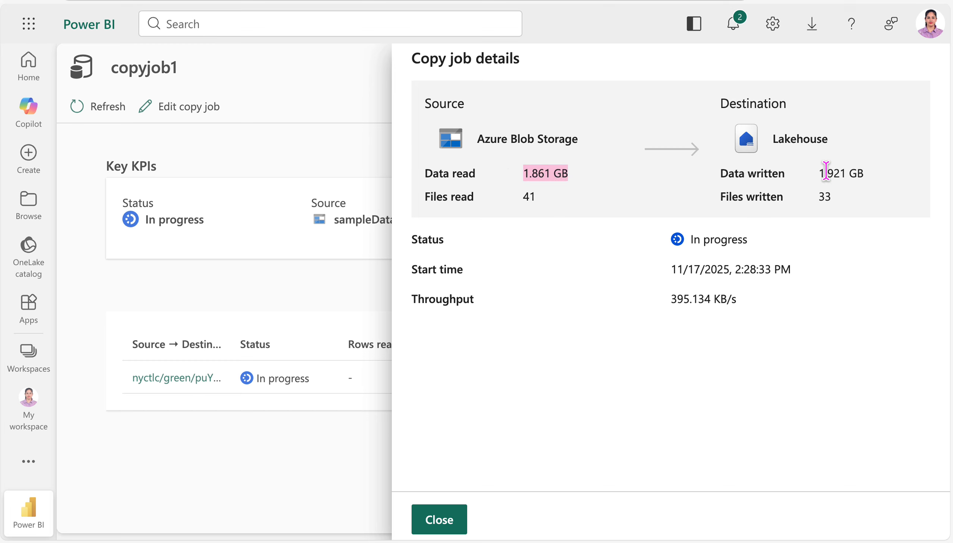
drag(820, 172, 874, 179)
click(727, 275)
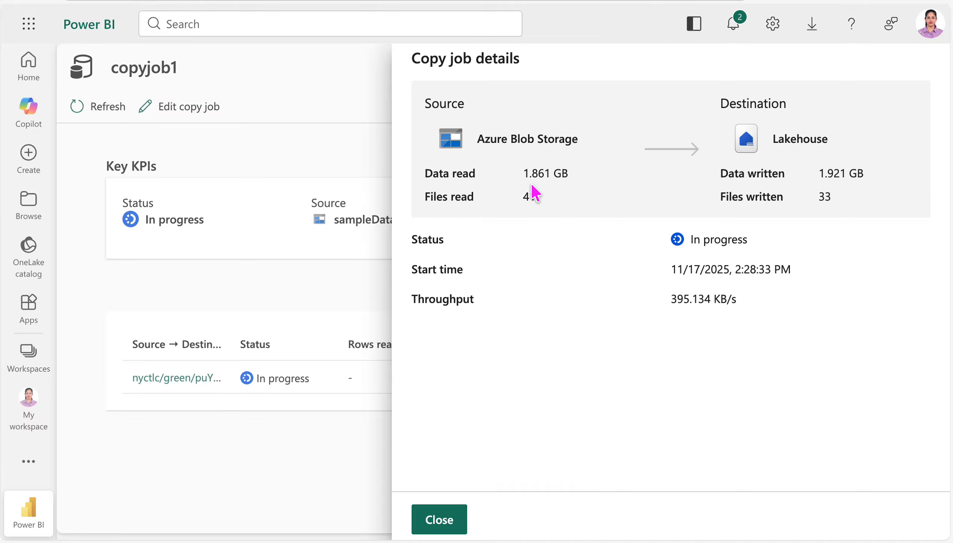
drag(522, 196, 547, 201)
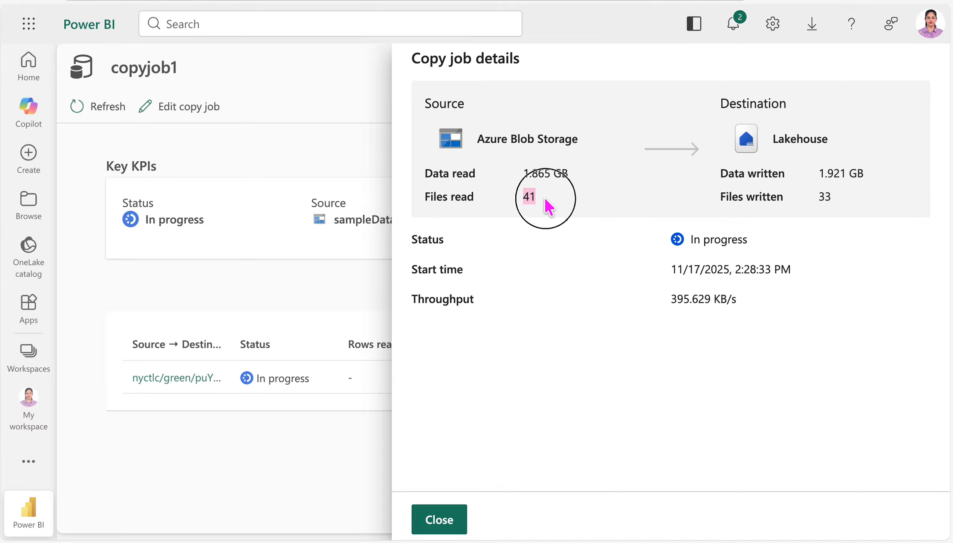
click(824, 196)
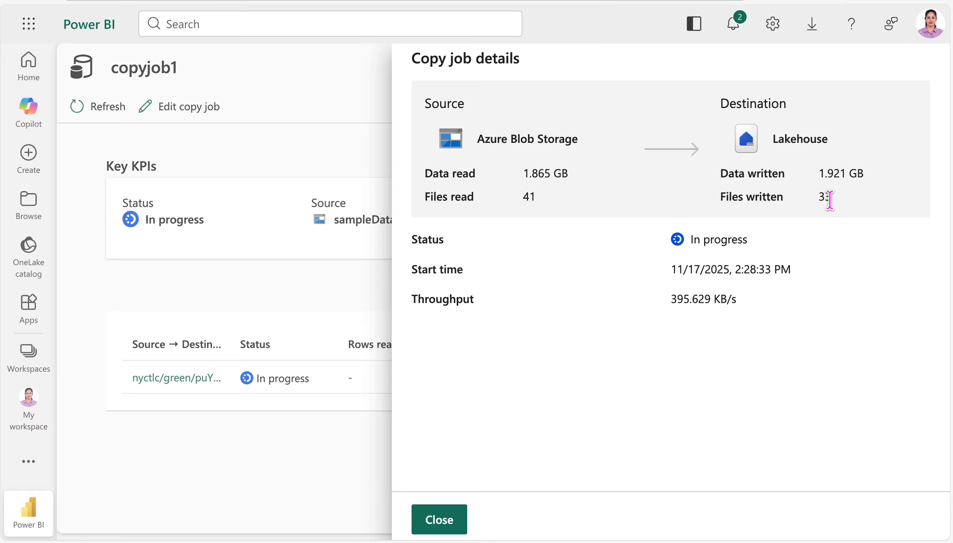
drag(671, 298, 737, 299)
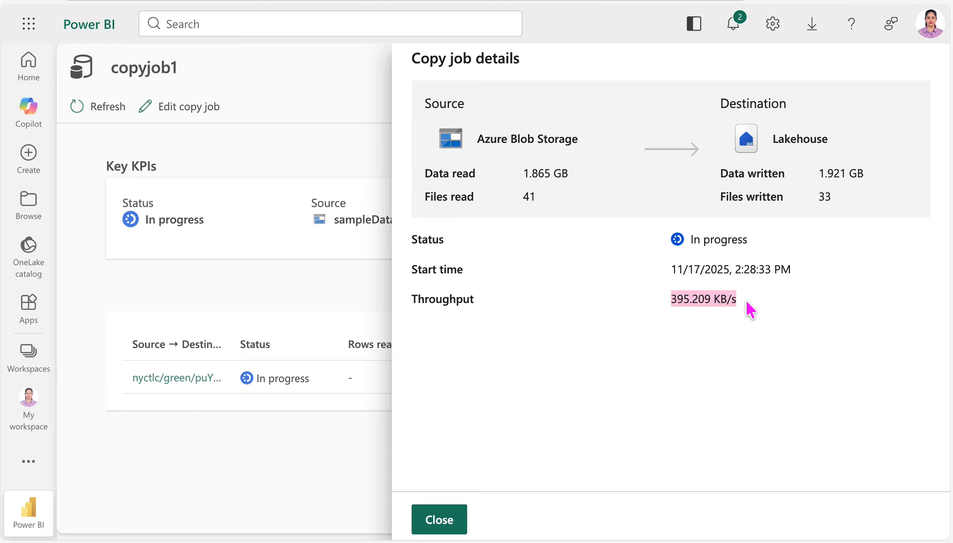